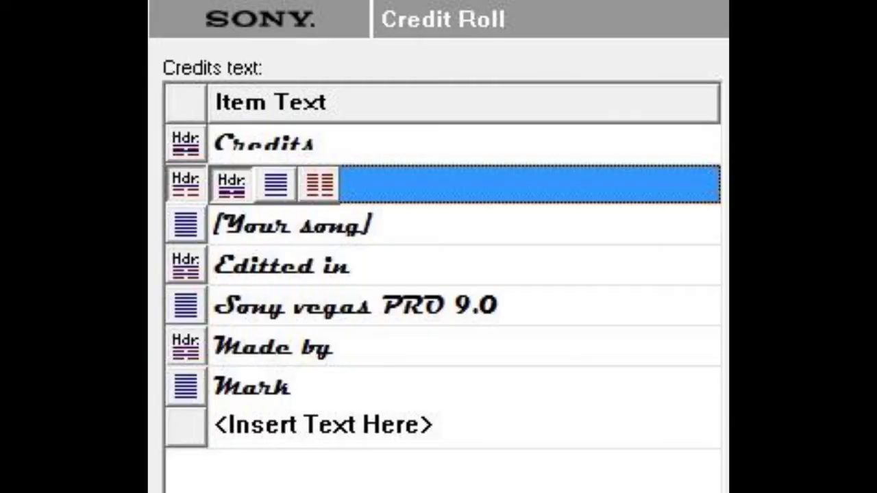
Replace the item text below the Music header with "[Your song]".
left_click(76, 122)
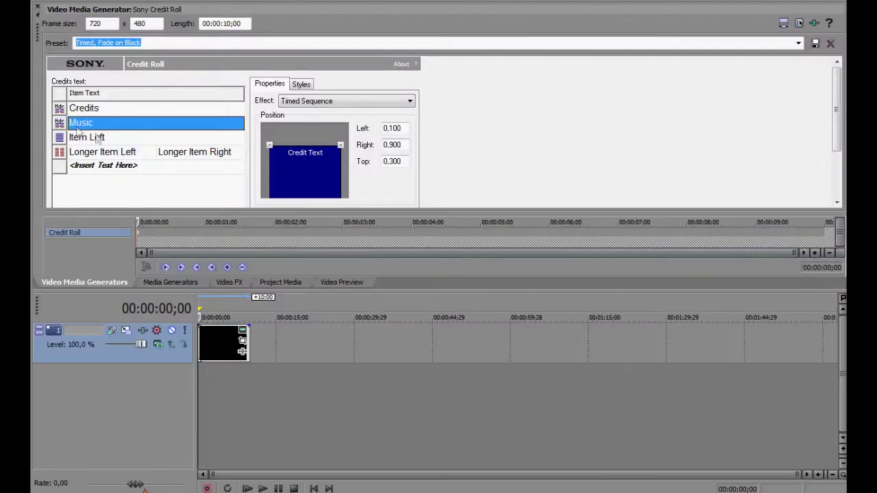
left_click(110, 141)
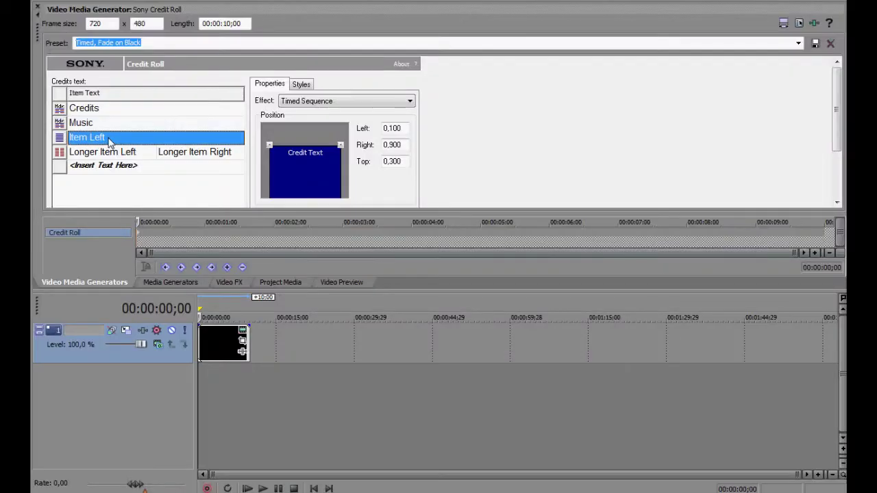
type("S")
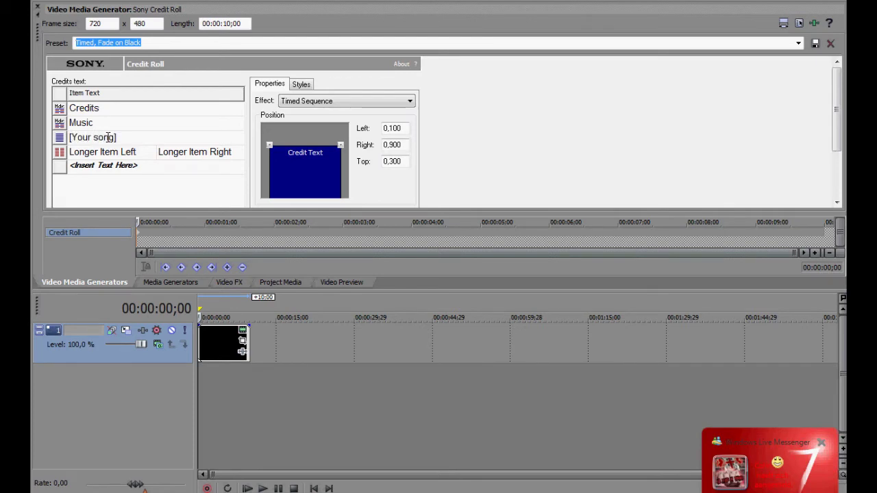
Change the two-column line into a header reading "Editted in" and add the single item "Sony vegas PRO 9.0" below it.
left_click(59, 153)
left_click(91, 153)
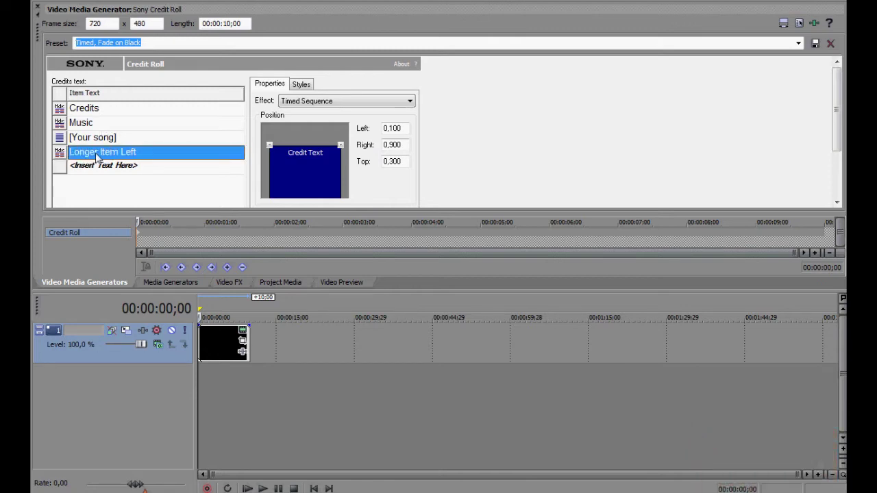
type("Editted in")
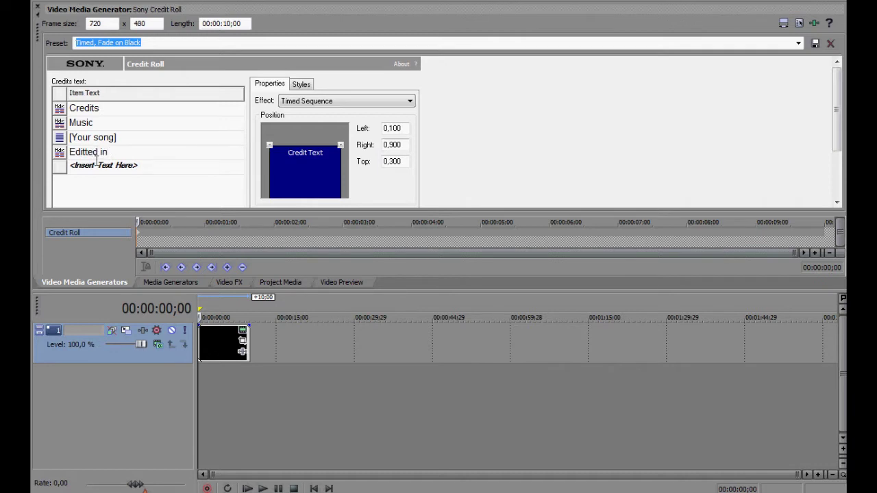
left_click(98, 165)
left_click(95, 170)
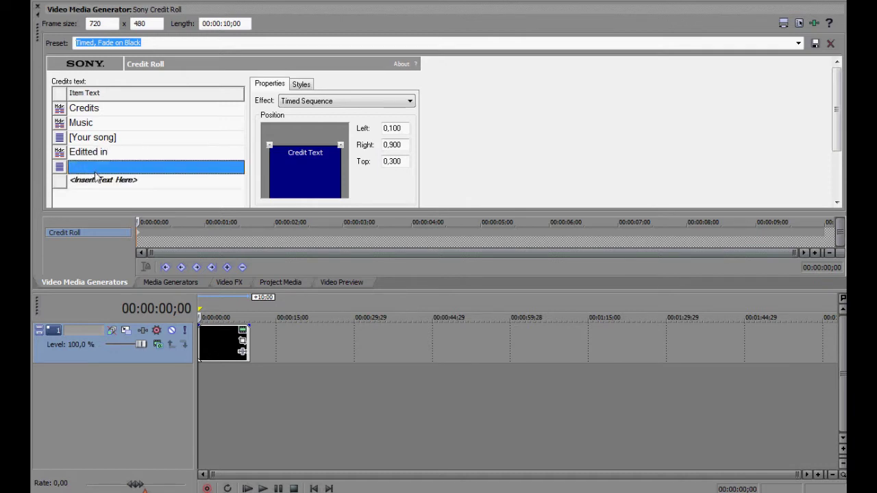
type("Sony vegas PRO 9.0")
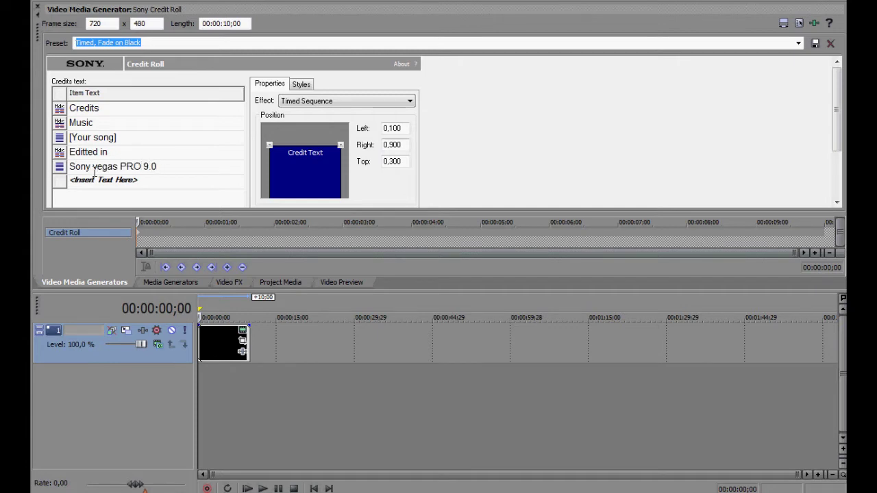
Add a "Made by" header at the end of the credits, followed by a single item with the creator's name.
left_click(59, 181)
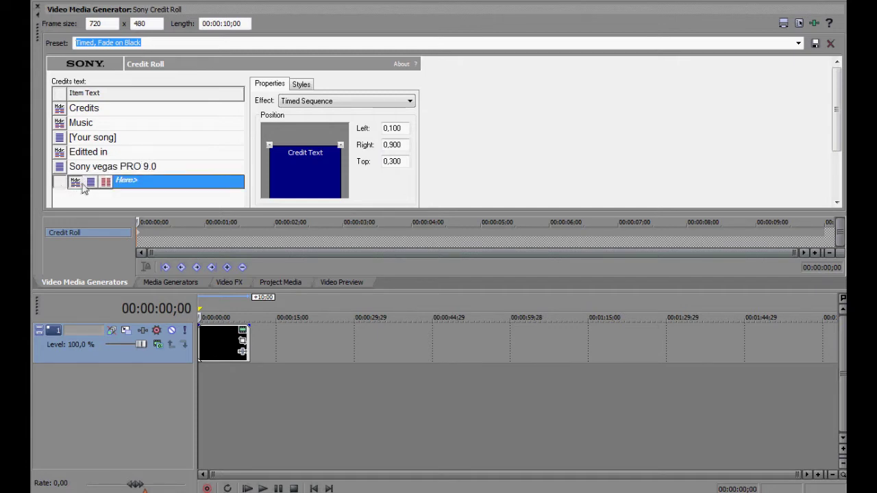
left_click(80, 186)
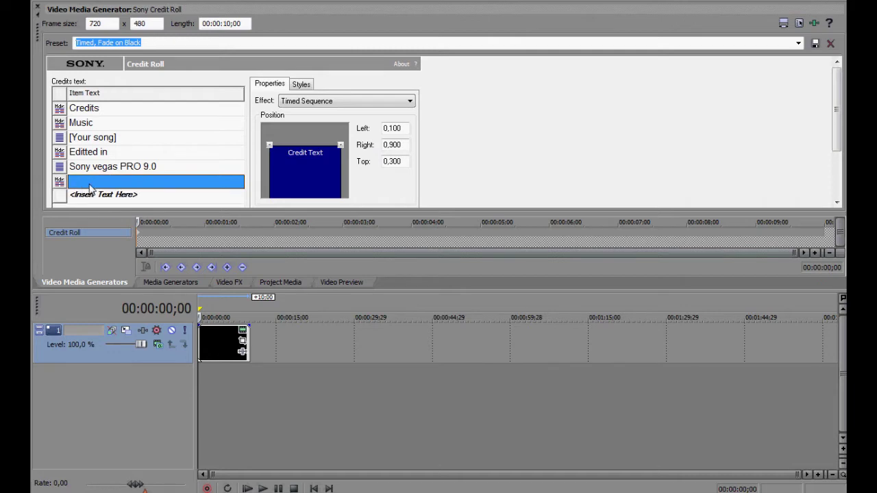
type("Made by")
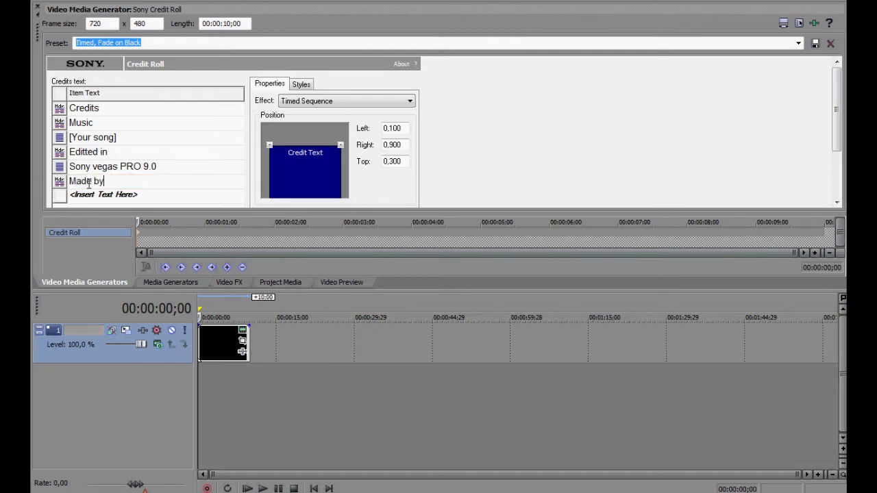
left_click(81, 195)
left_click(96, 200)
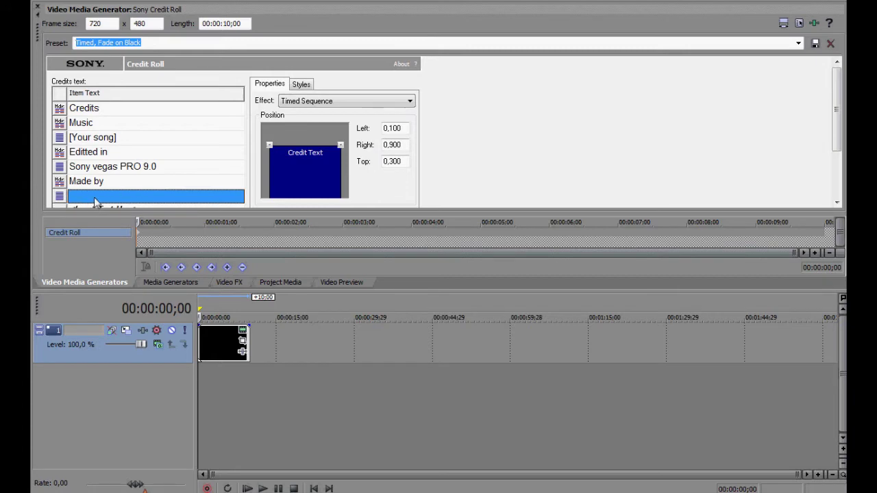
type("Ma")
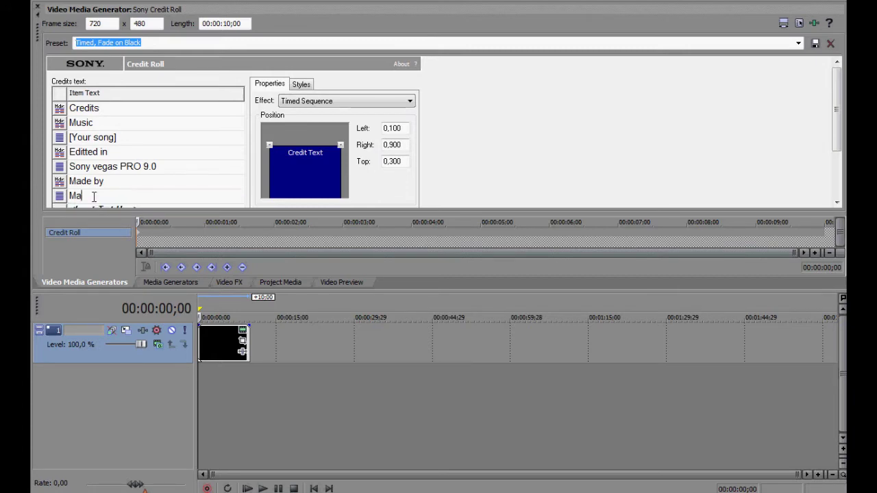
type("rk")
left_click(402, 387)
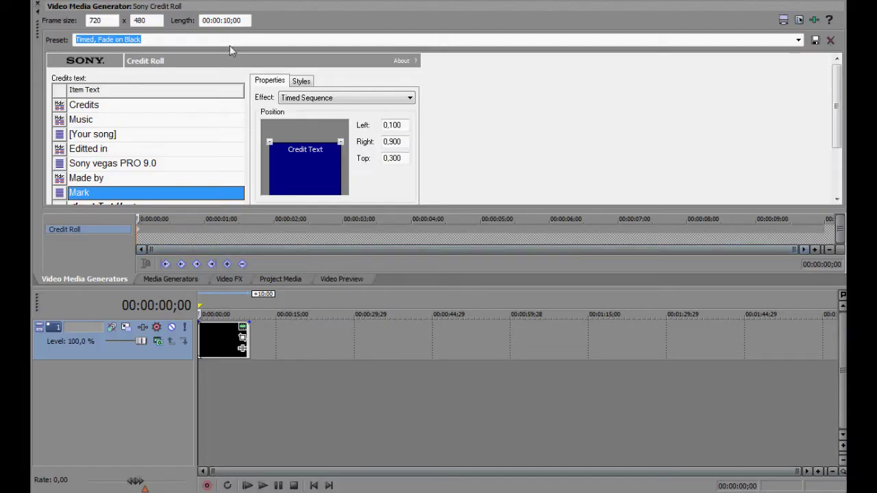
Set the credit roll's length to 00:00:15;00 and extend its event on the timeline to 15 seconds.
left_click(233, 21)
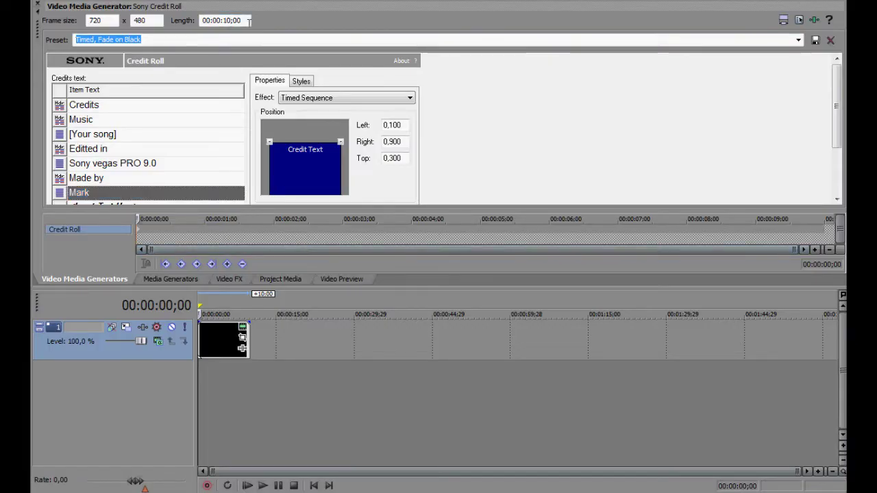
key("Return")
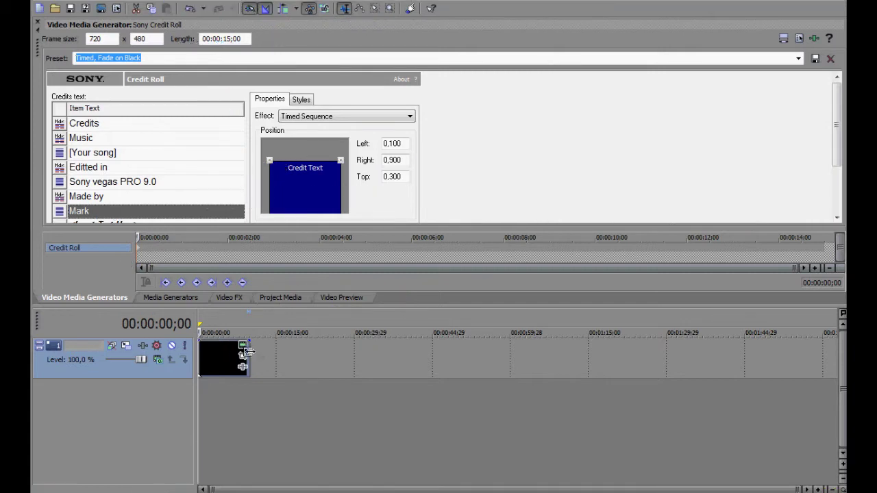
left_click_drag(248, 352, 273, 351)
Play the credit roll from the start of the timeline in the video preview.
left_click(244, 360)
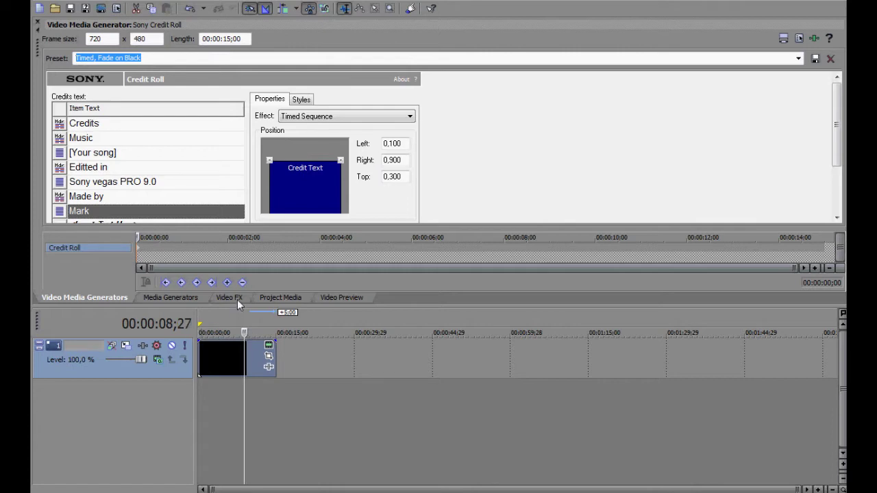
left_click(326, 297)
left_click(200, 412)
key("space")
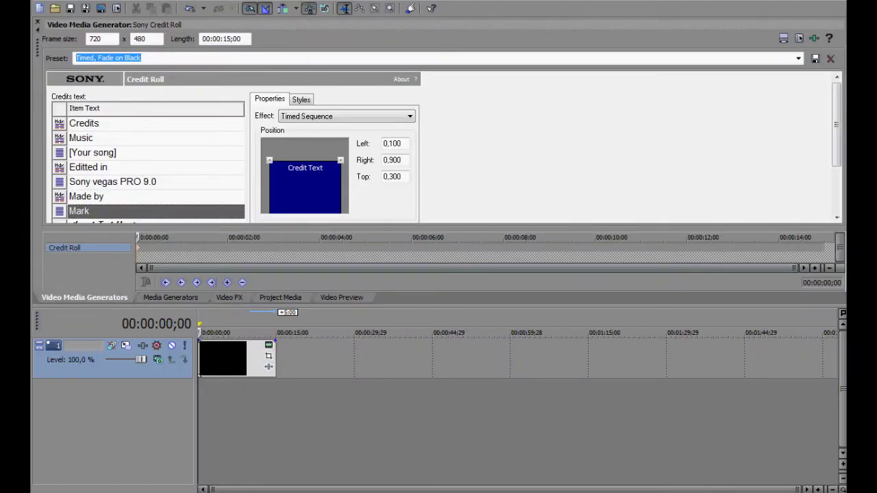
Set the credits' In effect to Zoom In and the Out effect to Wipe Out Left, and preview the result.
left_click_drag(845, 127, 838, 181)
left_click(404, 169)
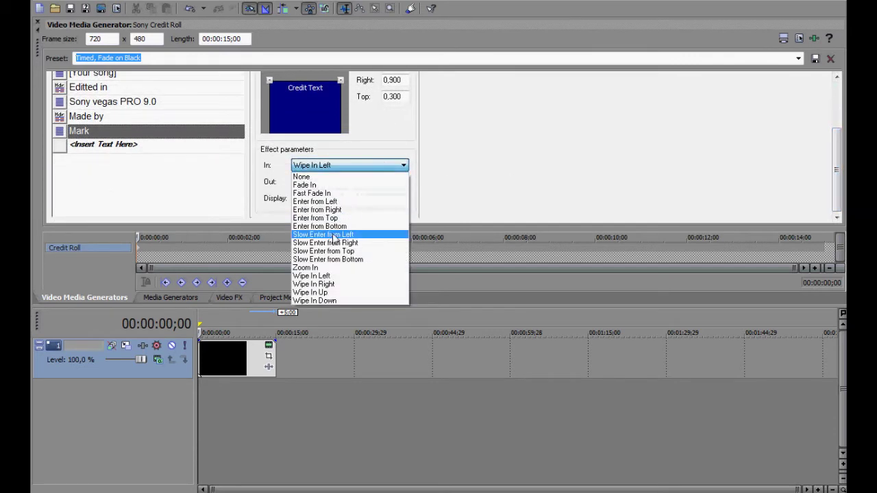
left_click(322, 266)
left_click(320, 183)
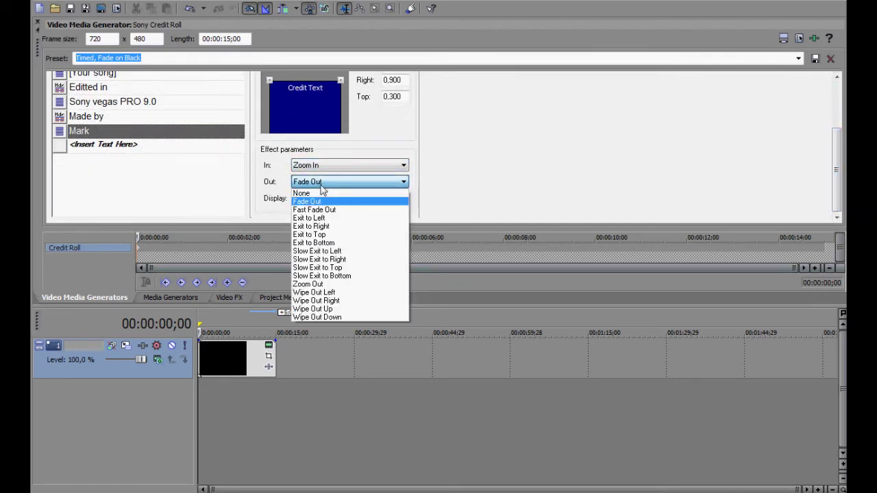
left_click(336, 293)
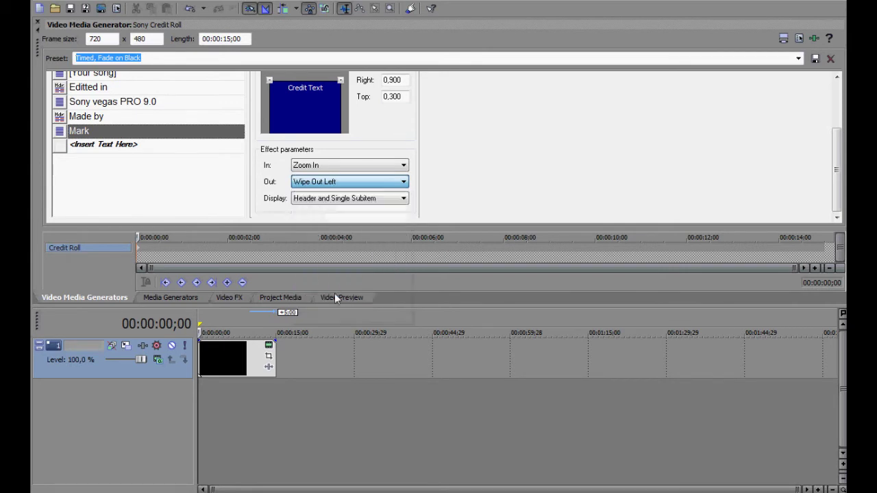
left_click(334, 296)
key("space")
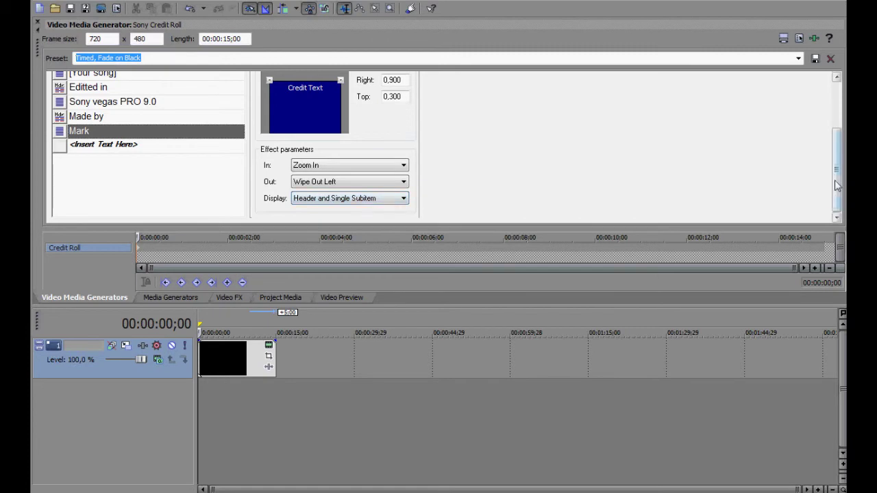
Set the font of the Header style to Magneto.
left_click_drag(837, 192, 833, 137)
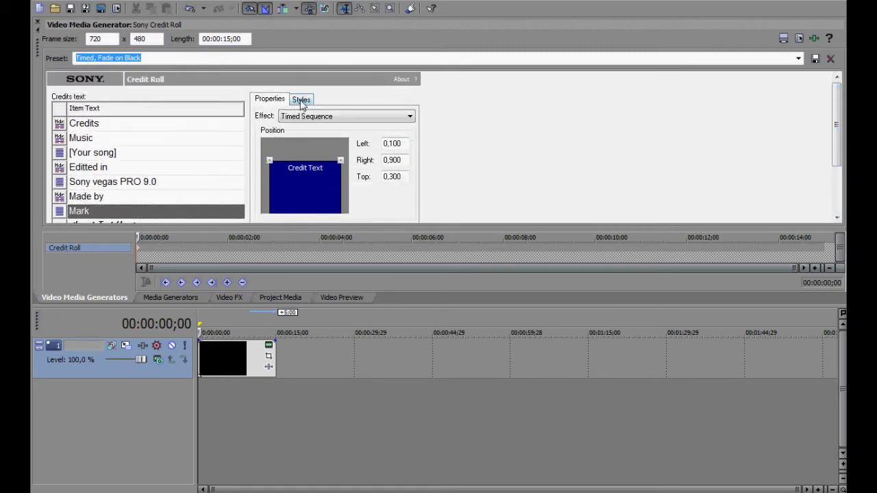
left_click(302, 100)
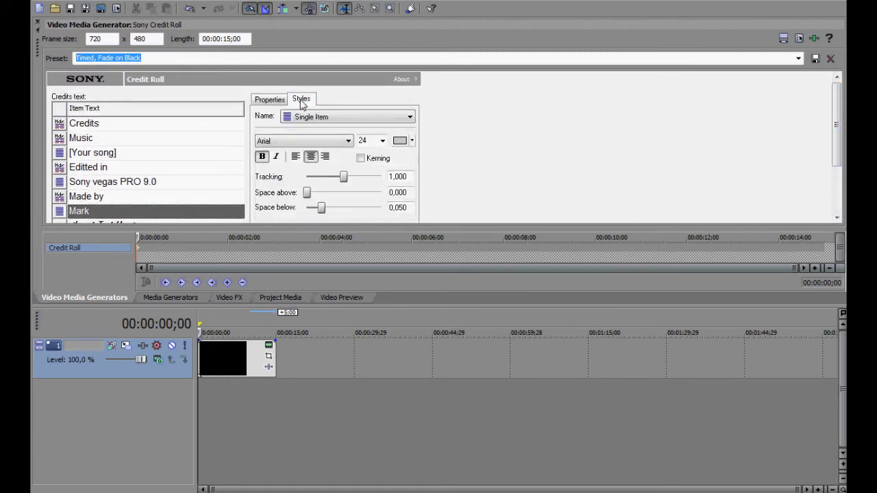
left_click(414, 117)
left_click(367, 128)
left_click(331, 140)
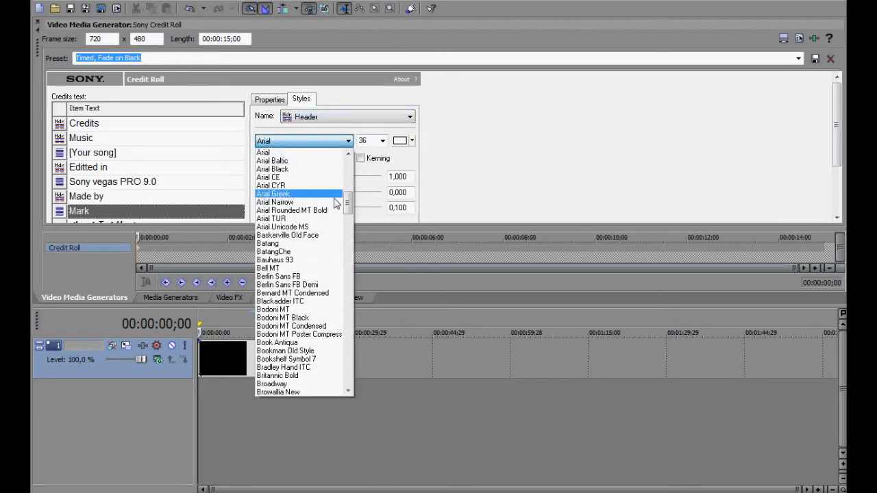
key("m")
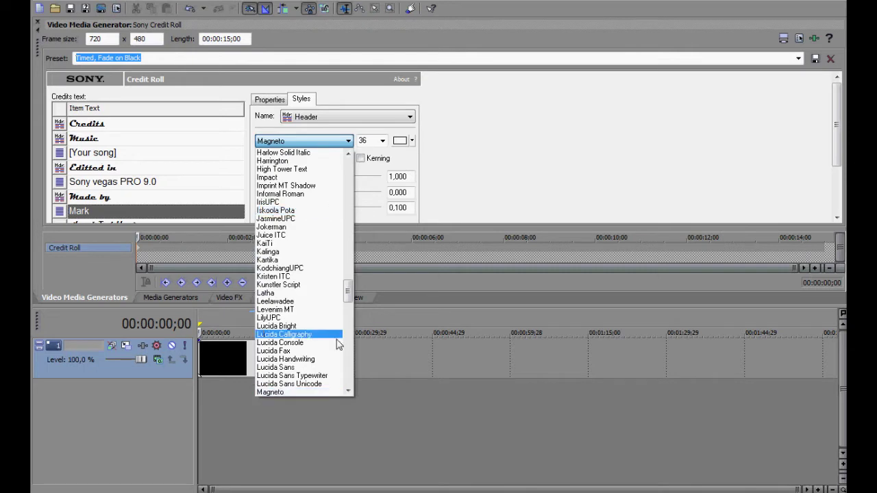
left_click(290, 392)
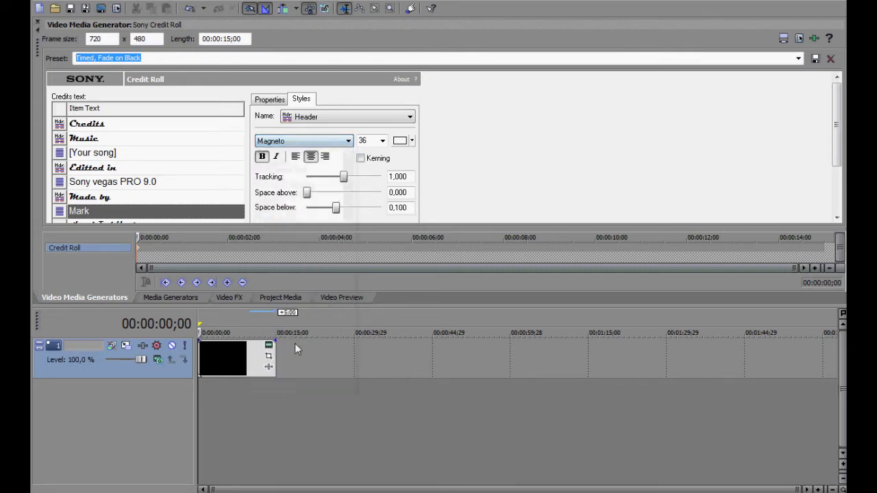
Set the font of the Single Item style to Magneto.
left_click(318, 118)
left_click(311, 132)
left_click(322, 141)
key("m")
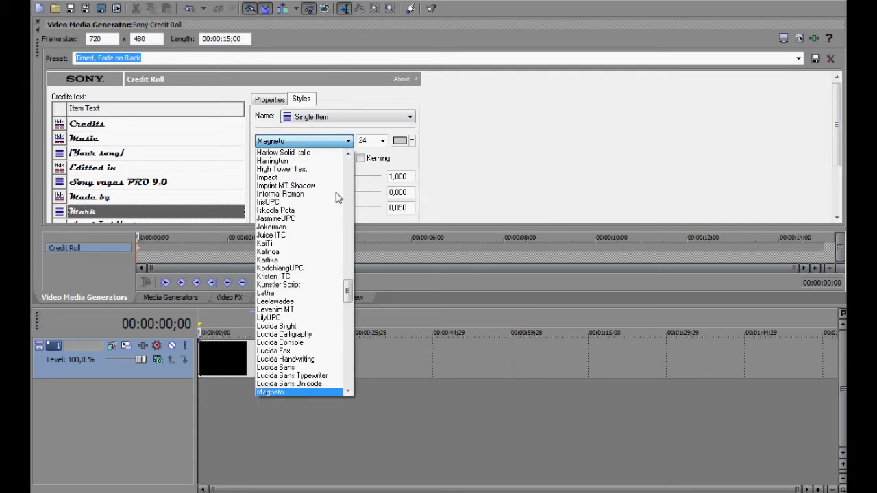
left_click(281, 392)
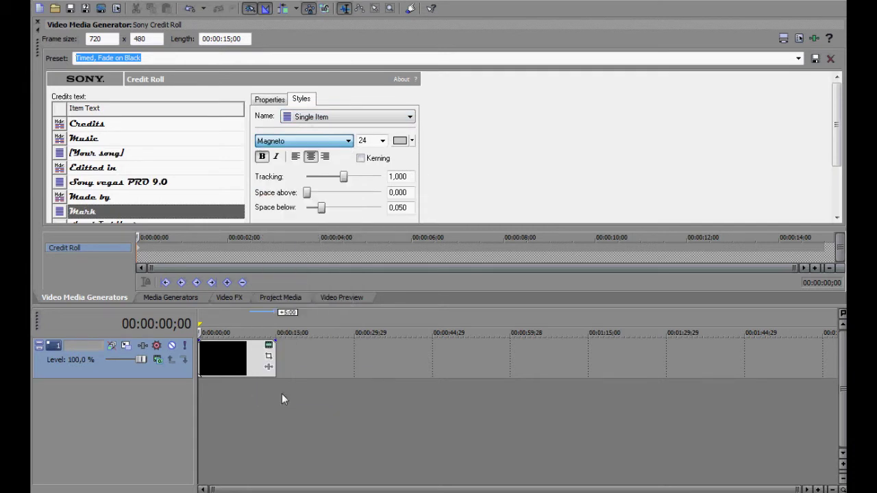
Set the font size to 36 for the Header style and 26 for the Single Item style.
left_click(329, 118)
left_click(315, 130)
left_click(382, 140)
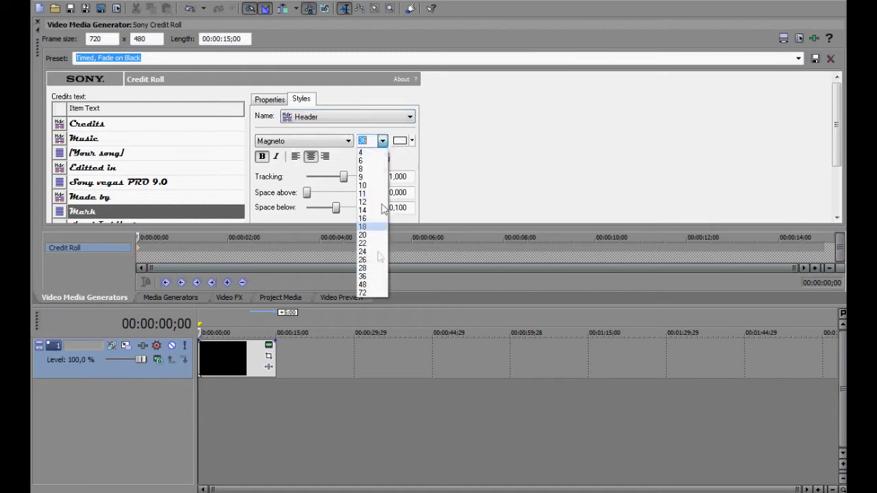
left_click(373, 277)
left_click(350, 118)
left_click(346, 147)
left_click(382, 140)
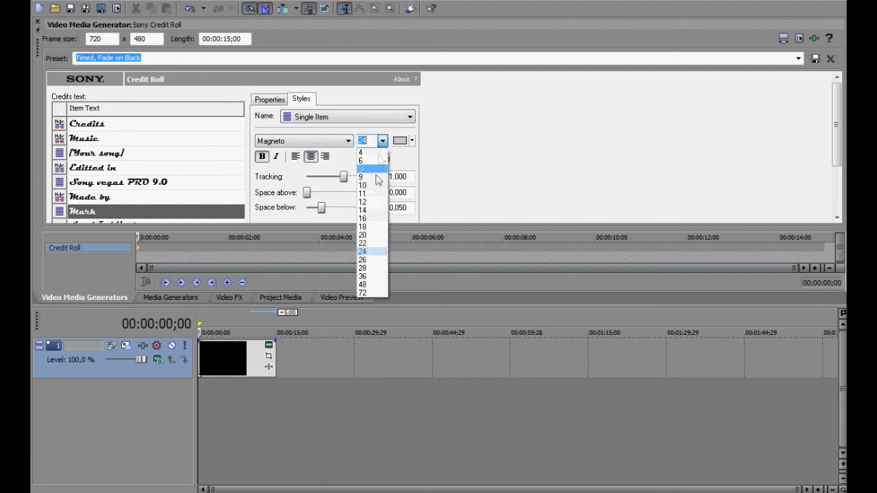
left_click(372, 260)
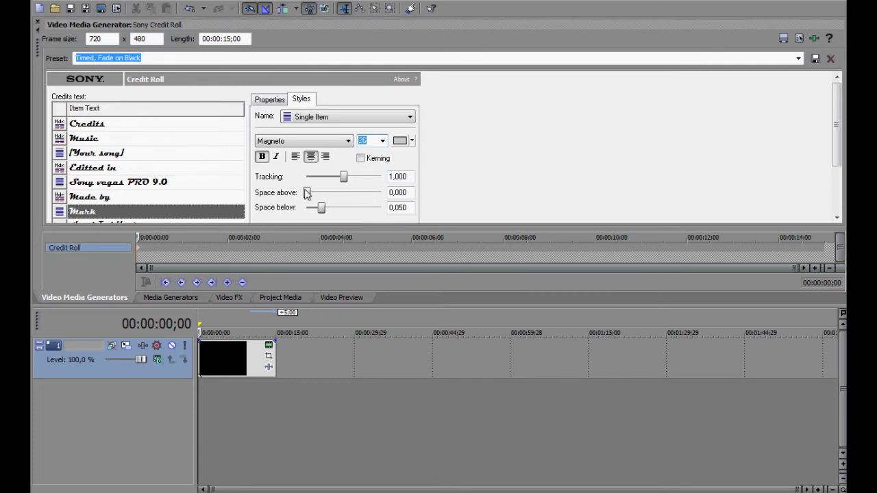
Make the credit roll's background color fully transparent with an alpha of 0.
left_click_drag(837, 148, 833, 208)
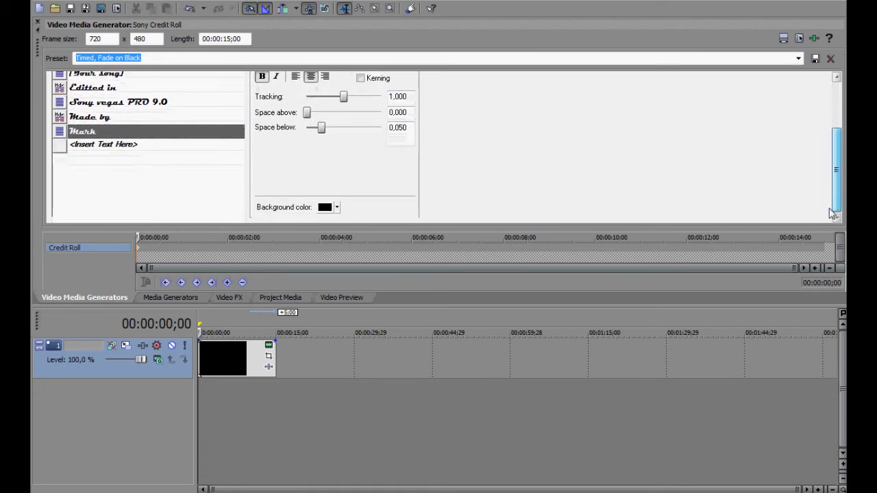
left_click(336, 207)
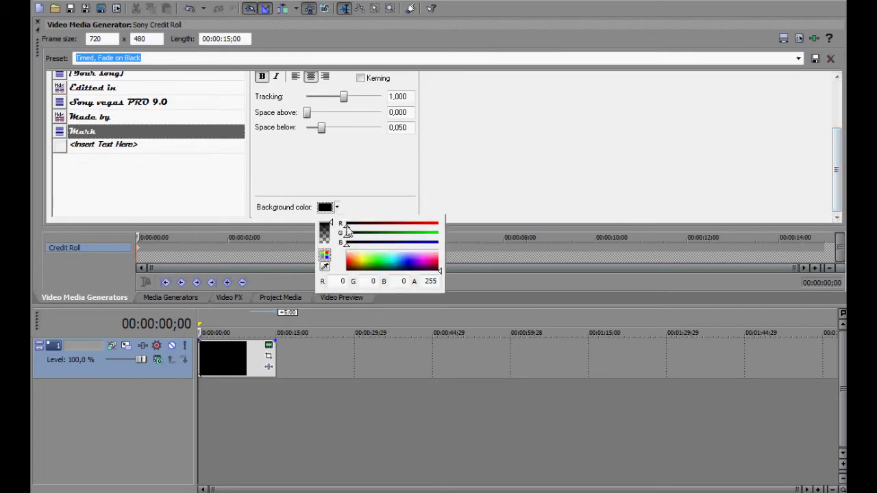
left_click_drag(331, 224, 334, 255)
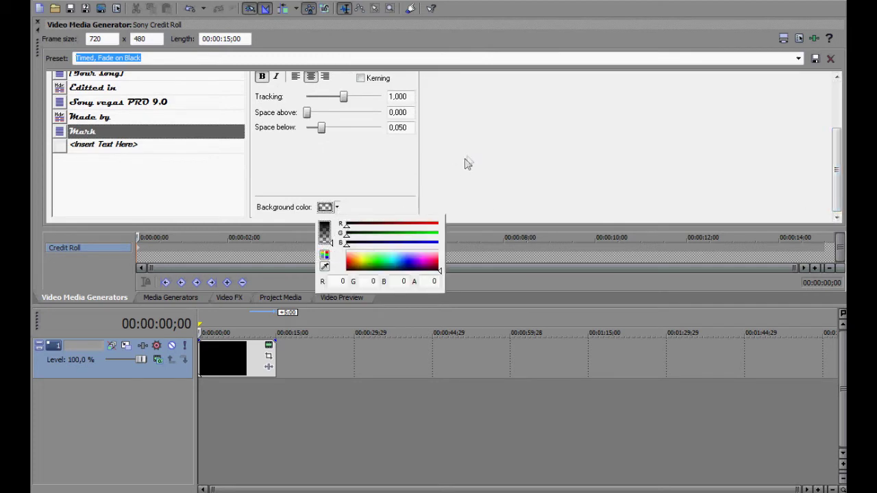
left_click(524, 167)
scroll(838, 175, "up", 5)
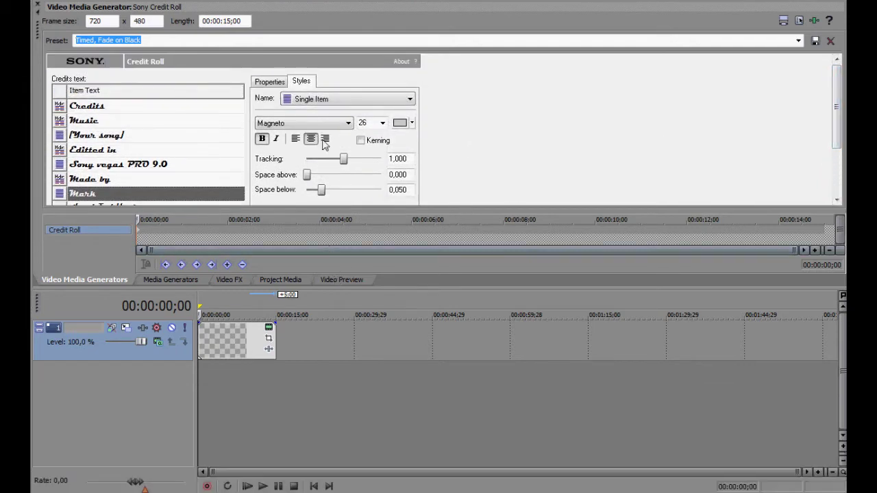
Change the text color of the Header style to cyan by removing its red component.
left_click(323, 118)
left_click(322, 113)
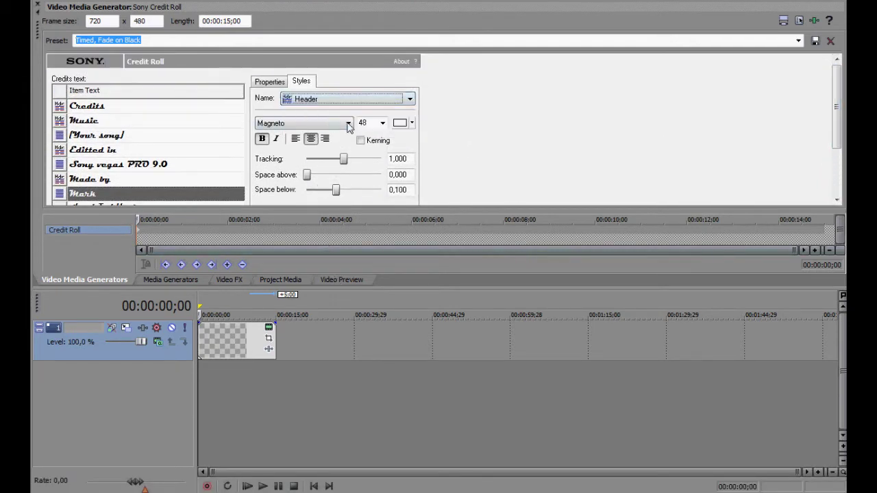
left_click(412, 123)
left_click_drag(514, 148, 414, 147)
Set the text color of the Single Item style to dark teal with R 0, G 139 and B 137.
left_click(345, 104)
left_click(333, 122)
left_click(411, 124)
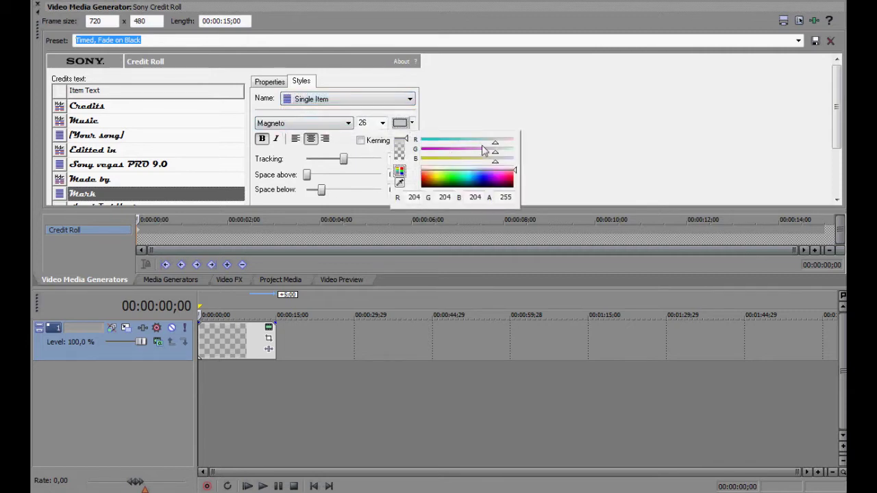
left_click_drag(493, 141, 421, 140)
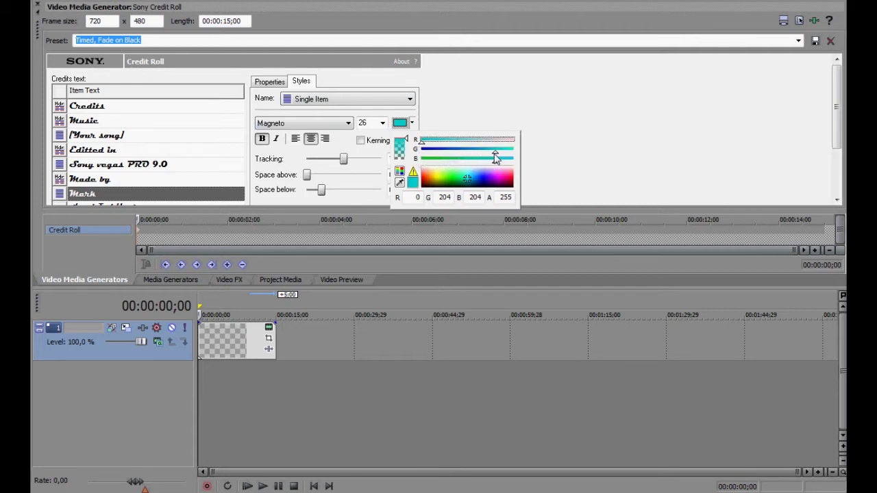
left_click_drag(495, 154, 439, 157)
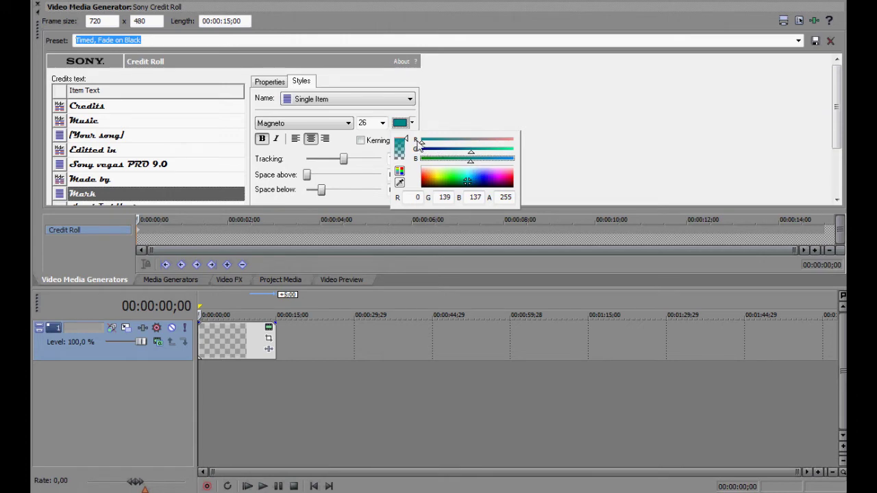
left_click(442, 118)
left_click(412, 123)
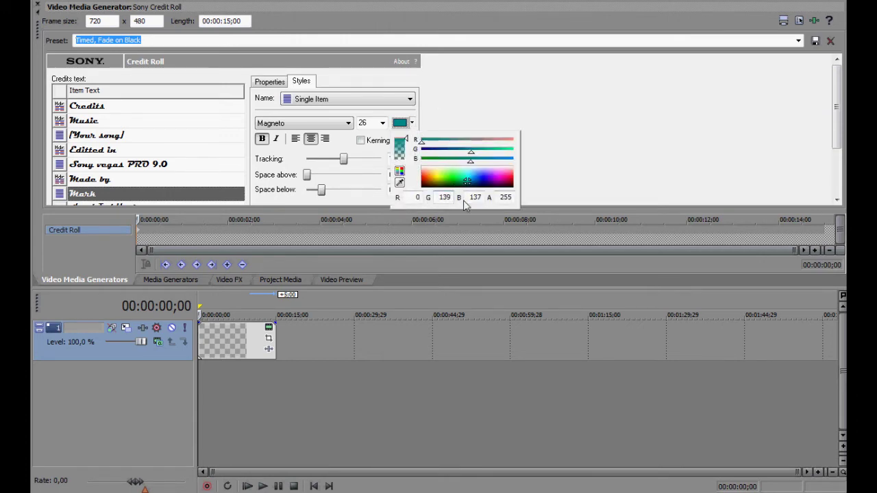
left_click(412, 123)
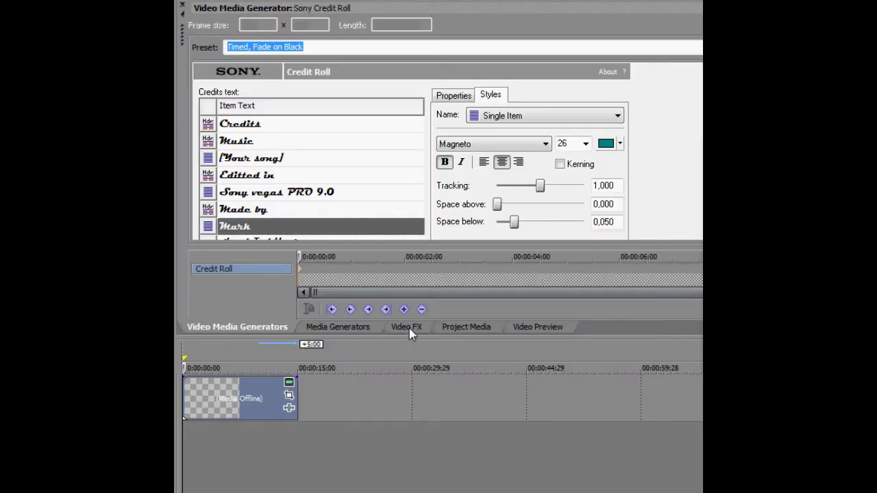
Add the Cloud Cover noise texture on a track below the credit roll and set both its media and event length to 15 seconds.
left_click(355, 329)
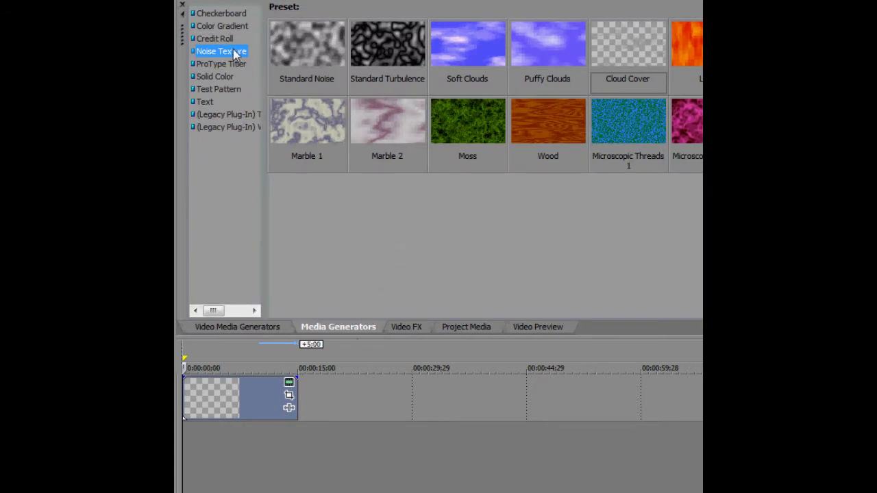
left_click_drag(617, 42, 192, 435)
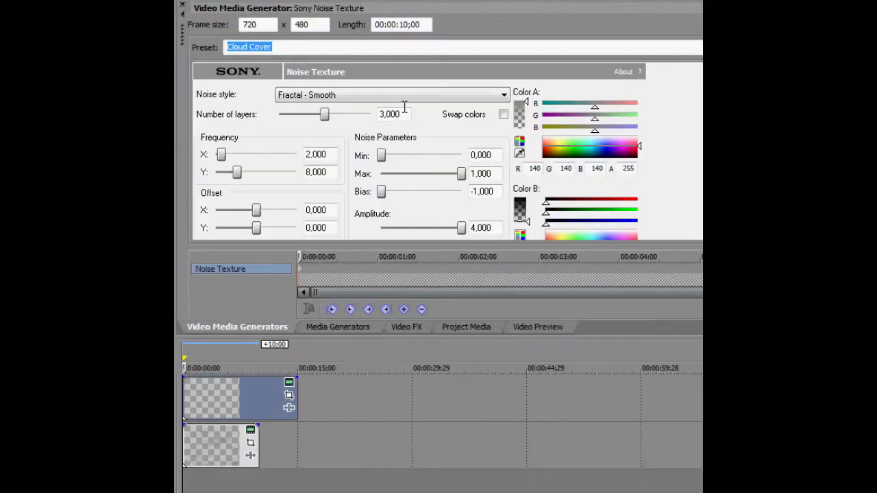
key("Right")
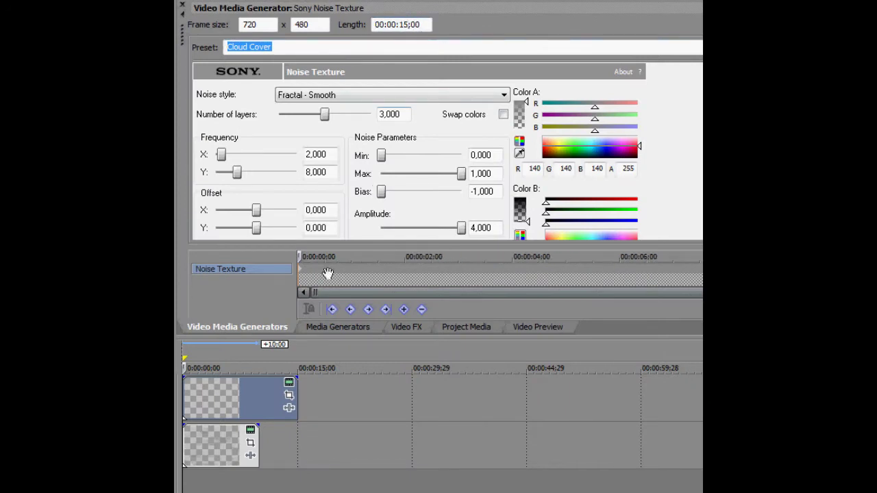
left_click(262, 439)
left_click_drag(262, 439, 298, 439)
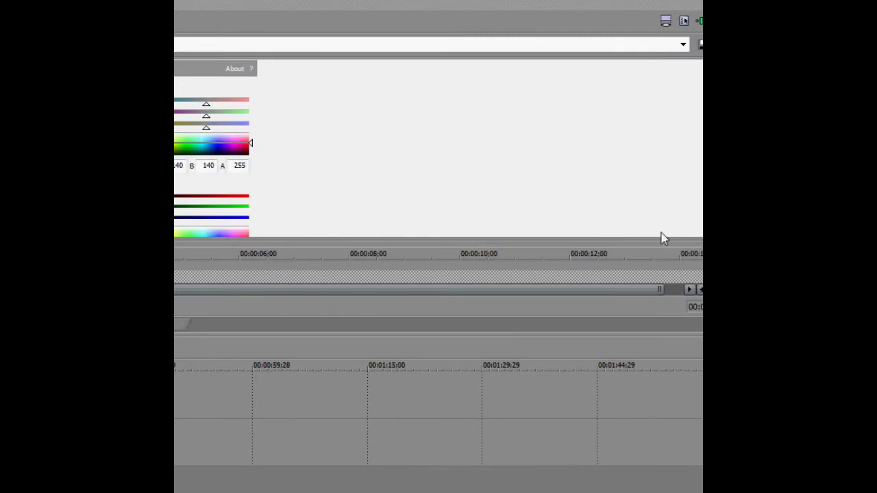
Animate the cloud texture by raising its Progress (in degrees) to the maximum at the end of its keyframe timeline.
left_click_drag(644, 291, 689, 288)
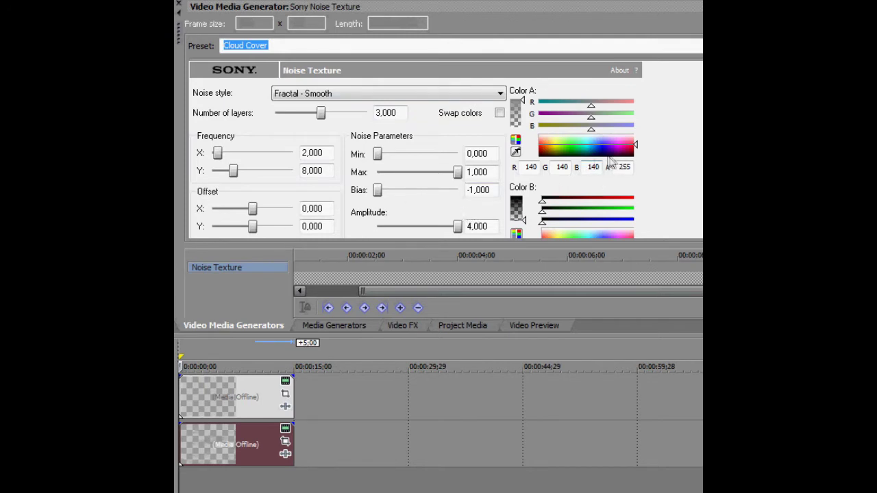
scroll(407, 202, "down", 1)
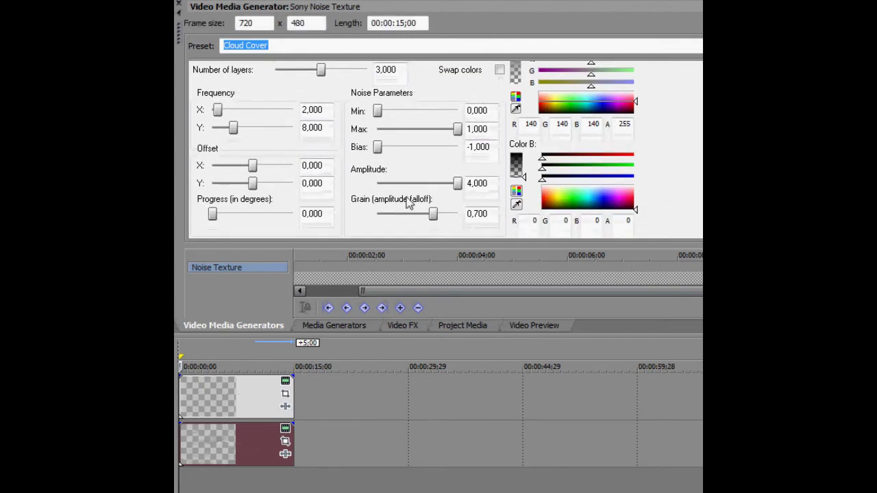
left_click_drag(212, 215, 296, 219)
Play the project in the video preview to check the credits over the moving clouds.
left_click(540, 326)
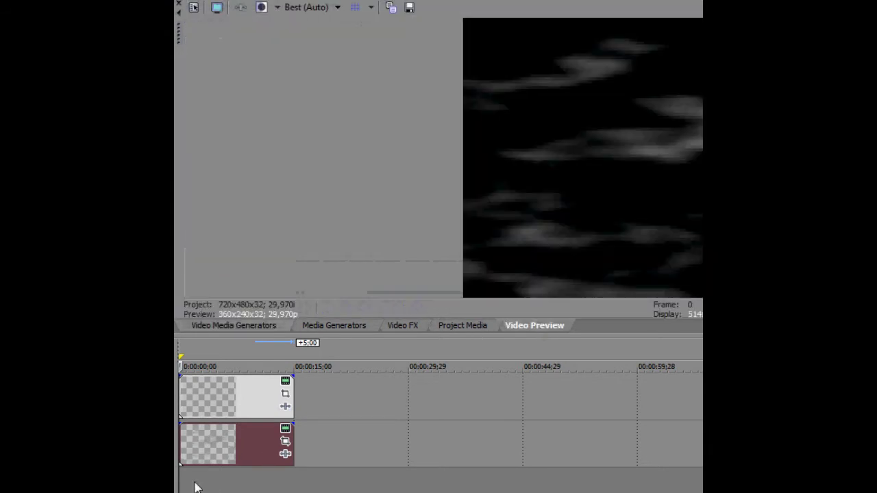
left_click(189, 484)
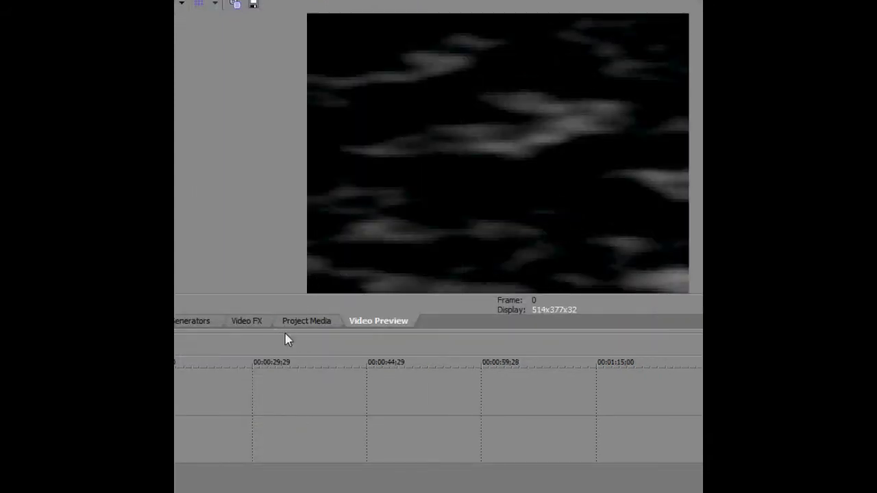
key("space")
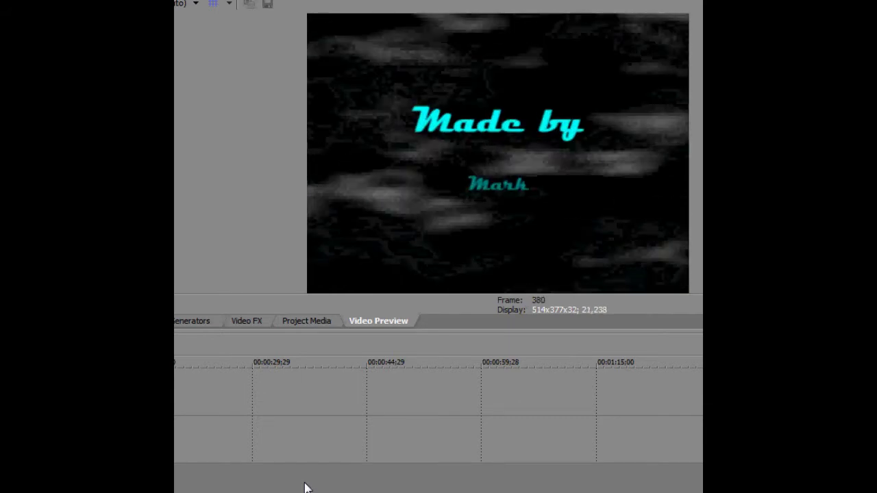
key("space")
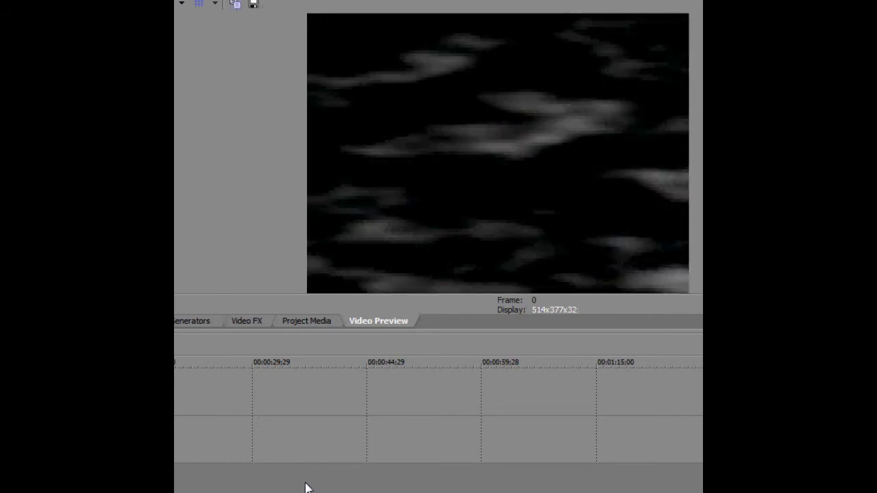
key("space")
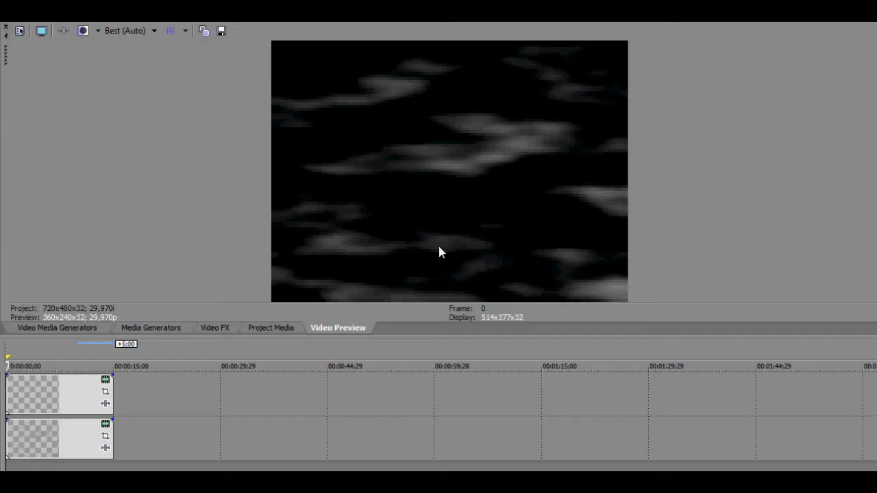
Apply the Light Rays effect with the Spotlight with Feather preset to the credit roll event and show the video preview.
left_click(215, 328)
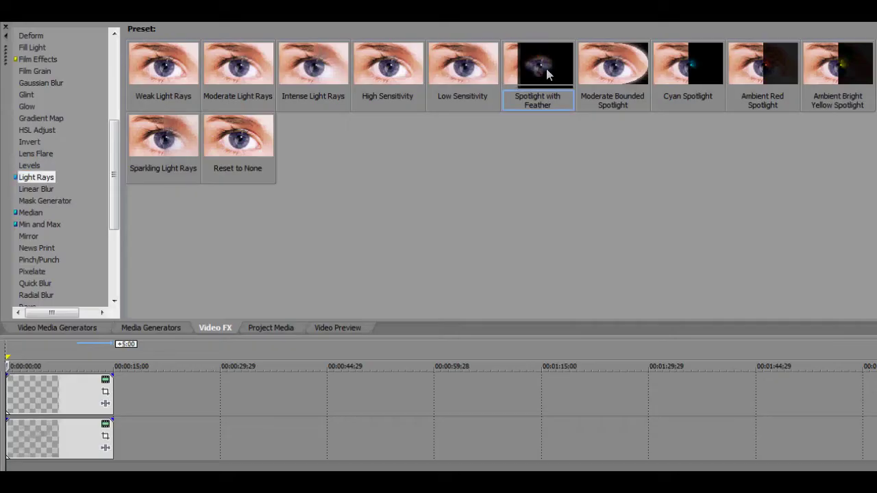
left_click_drag(538, 69, 41, 394)
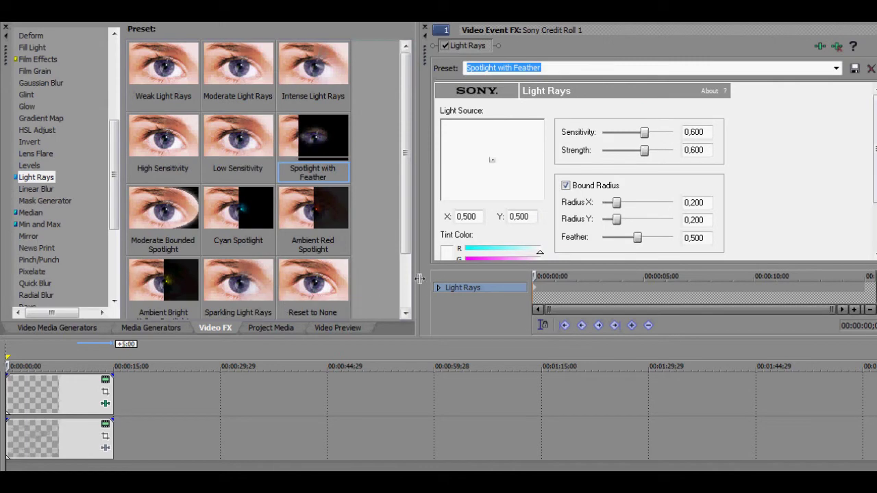
left_click(338, 328)
key("space")
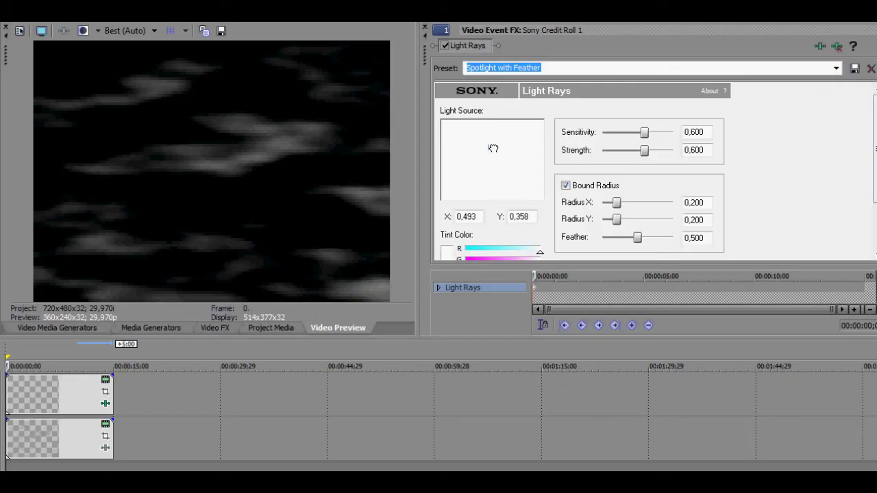
Keyframe the Light Rays source at X 0,500, Y 0,200 at the start and at X 0,500, Y 0,700 on frame 85.
left_click_drag(489, 147, 494, 128)
left_click_drag(478, 216, 437, 218)
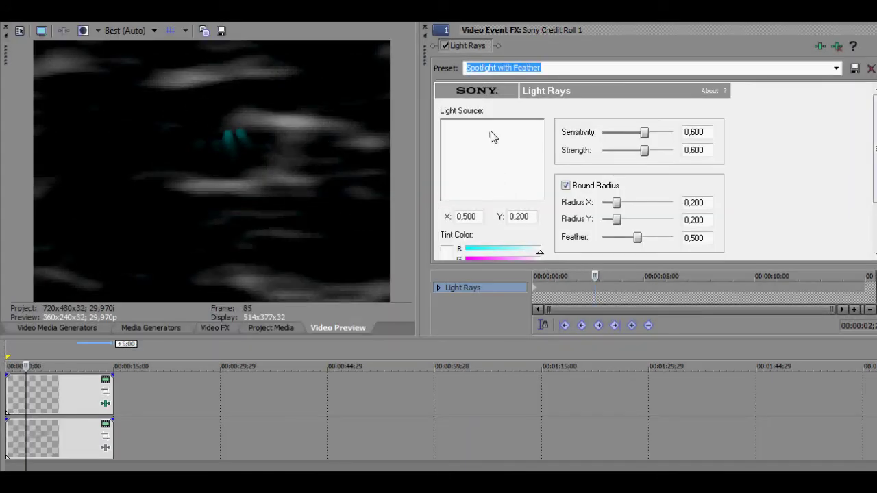
left_click_drag(490, 142, 494, 192)
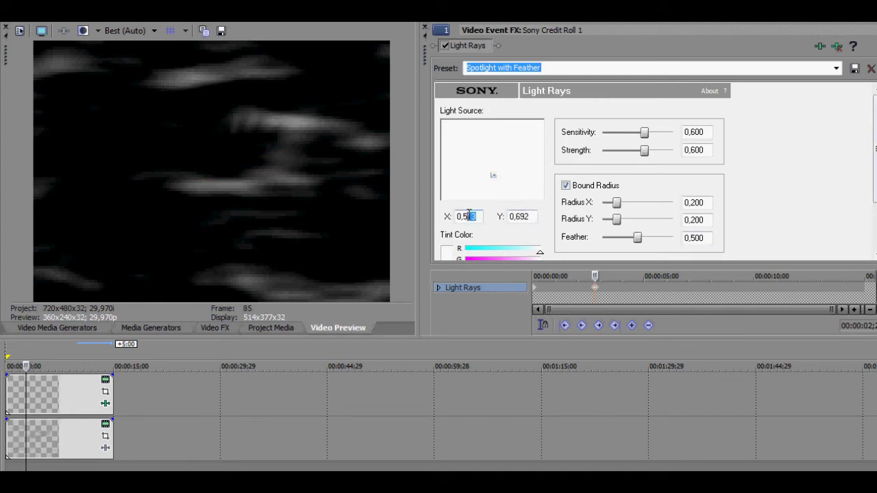
left_click_drag(531, 221, 514, 218)
Play back the light rays animation and check where the first credit ends and the following one begins.
key("space")
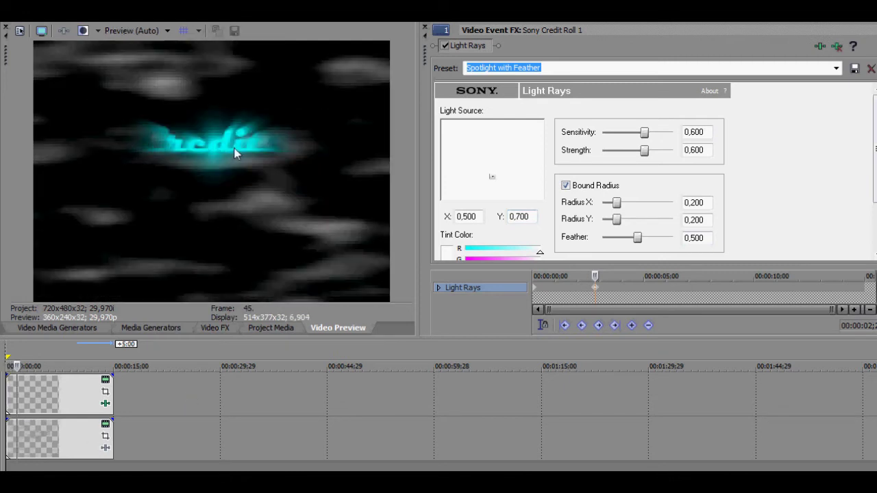
key("space")
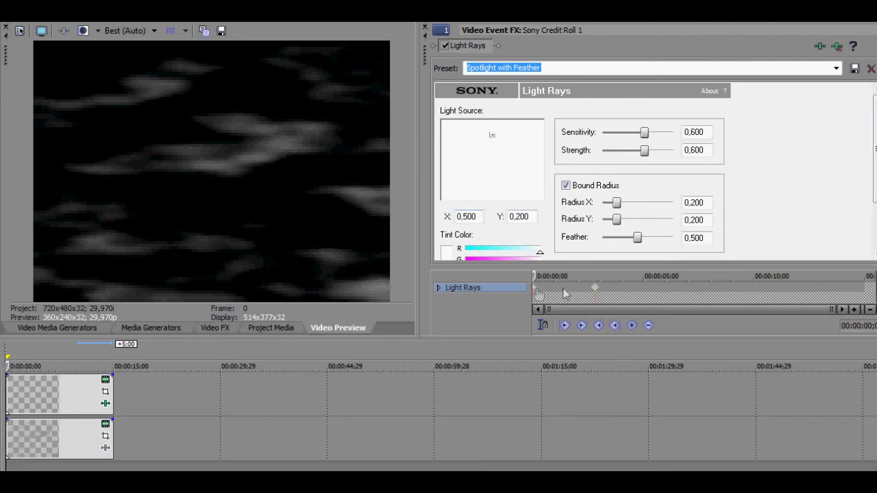
left_click(596, 293)
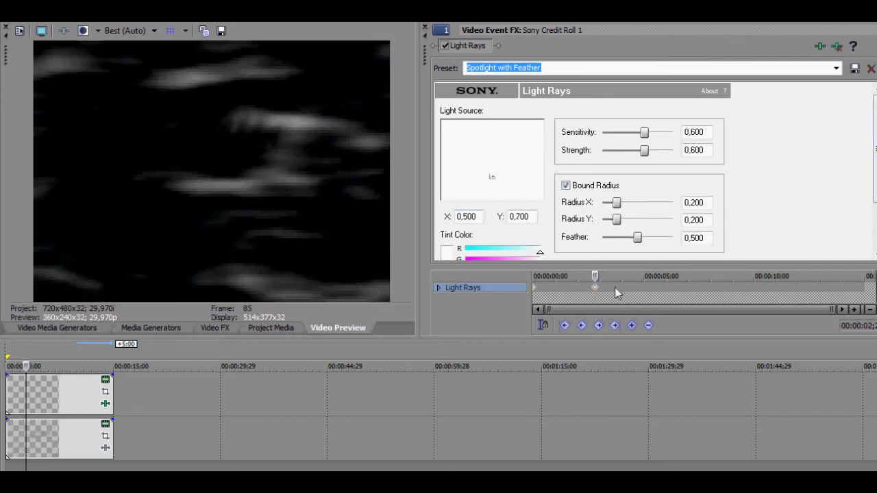
left_click(615, 289)
key("space")
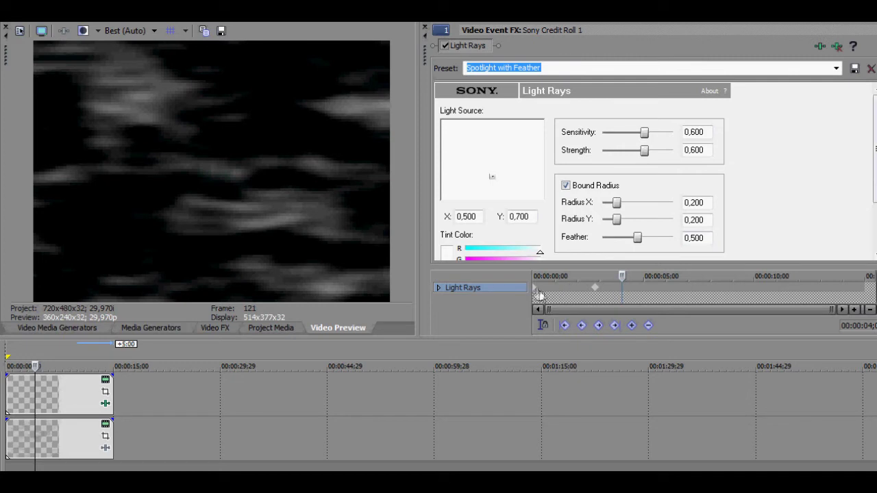
Copy the first Light Rays keyframe and paste it at frame 118.
left_click(536, 293)
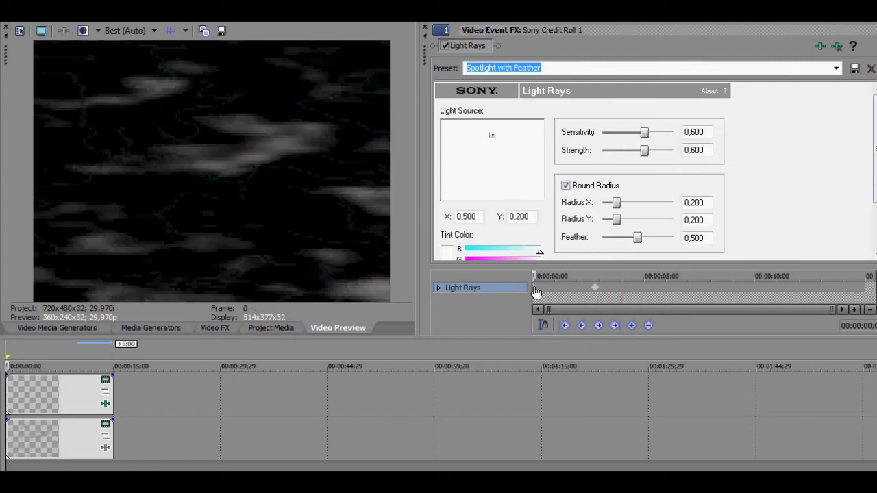
right_click(536, 293)
left_click(571, 316)
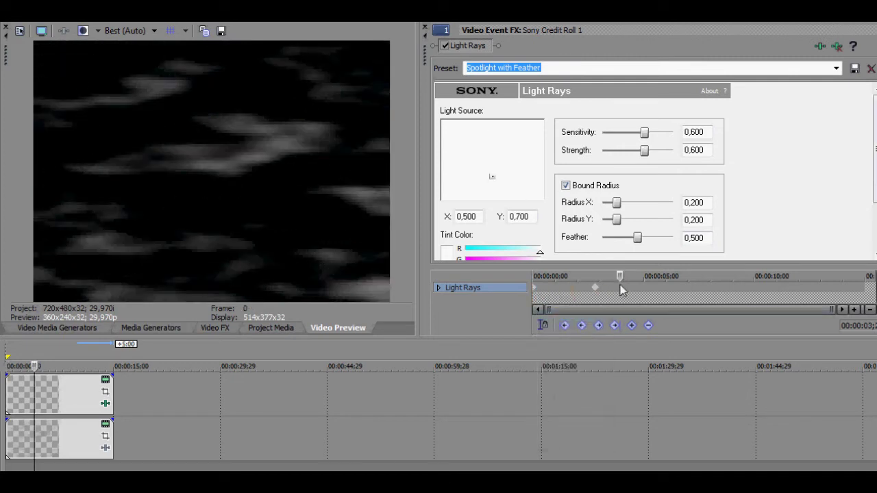
left_click(621, 289)
right_click(621, 289)
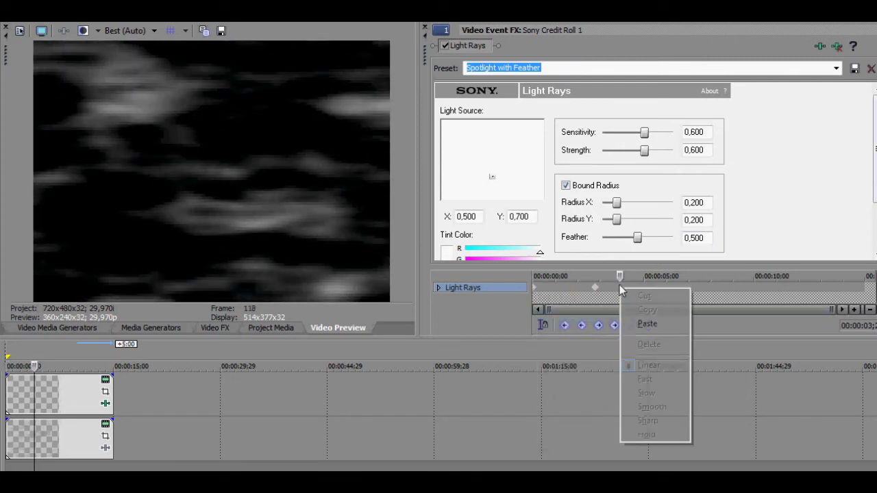
left_click(643, 318)
Paste the copied starting keyframe of the Light Rays effect at about frame 233.
left_click(712, 290)
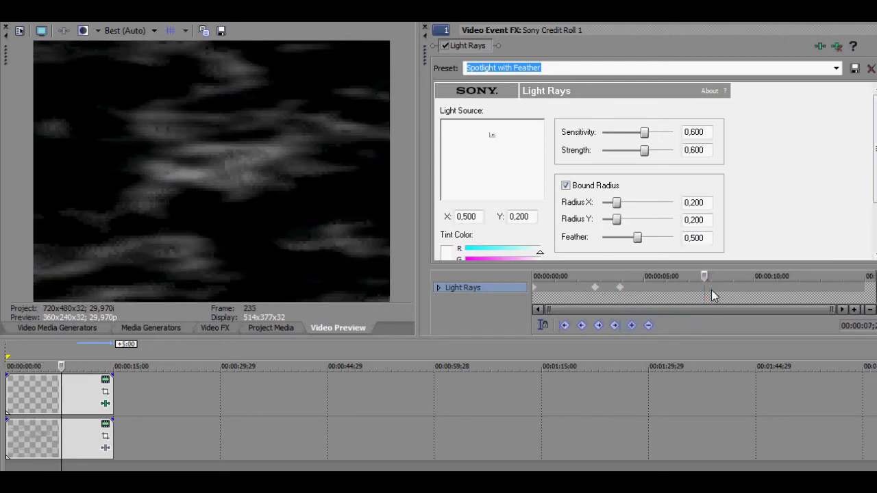
left_click(703, 289)
right_click(702, 288)
left_click(731, 329)
Paste the copied starting keyframe of the Light Rays effect at frame 344.
left_click(768, 288)
key("space")
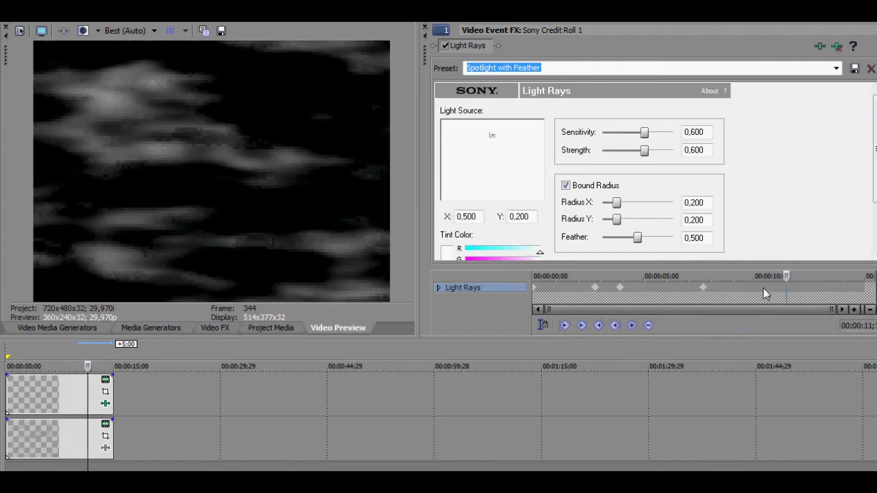
right_click(787, 293)
left_click(810, 326)
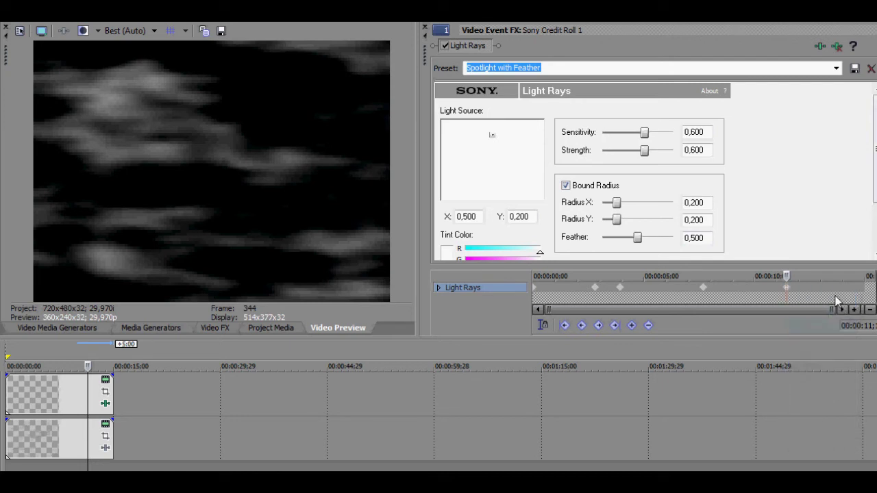
Copy the Light Rays end keyframe at frame 85 and paste it at frame 202.
left_click(835, 293)
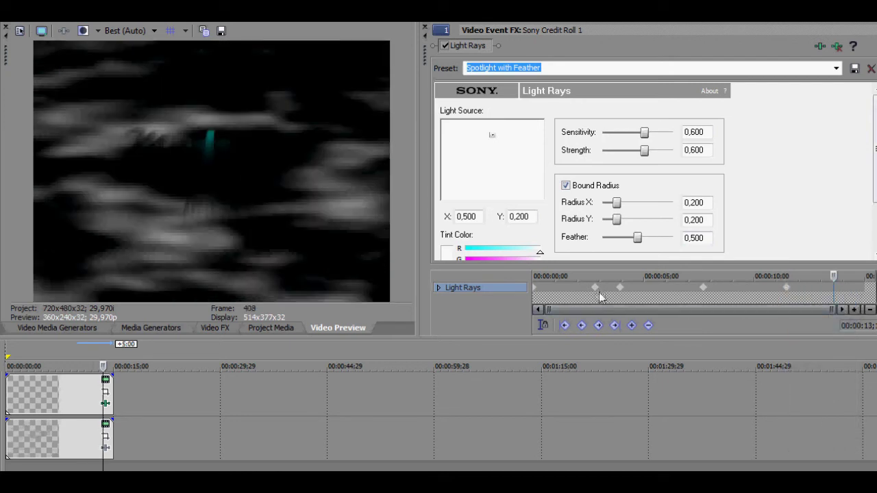
right_click(596, 294)
left_click(622, 314)
left_click(681, 291)
key("space")
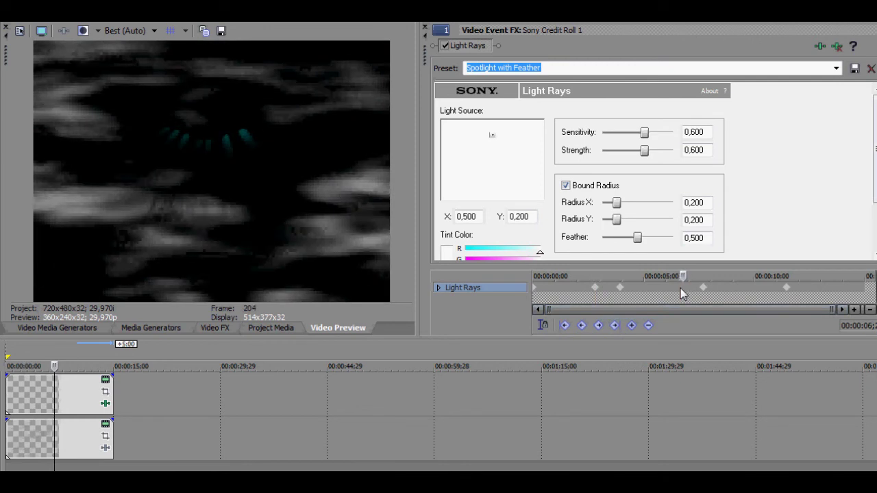
right_click(681, 293)
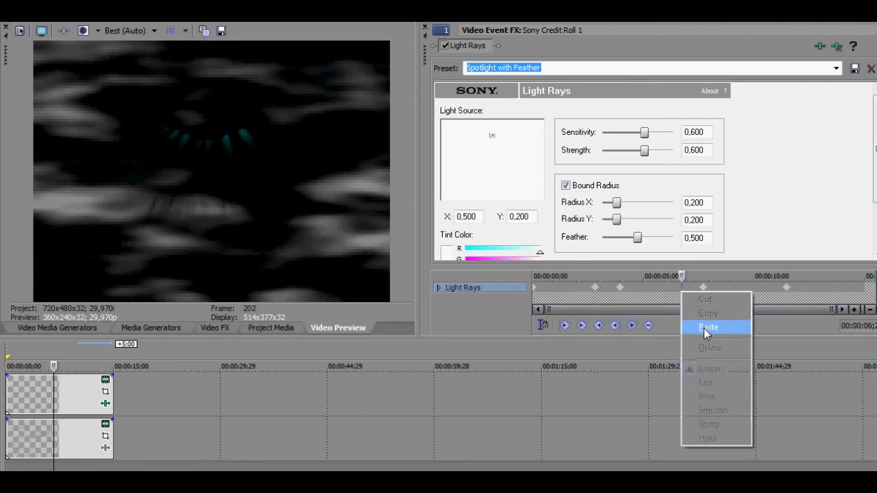
left_click(704, 328)
Paste the copied Light Rays end keyframe at about frame 316.
left_click(755, 289)
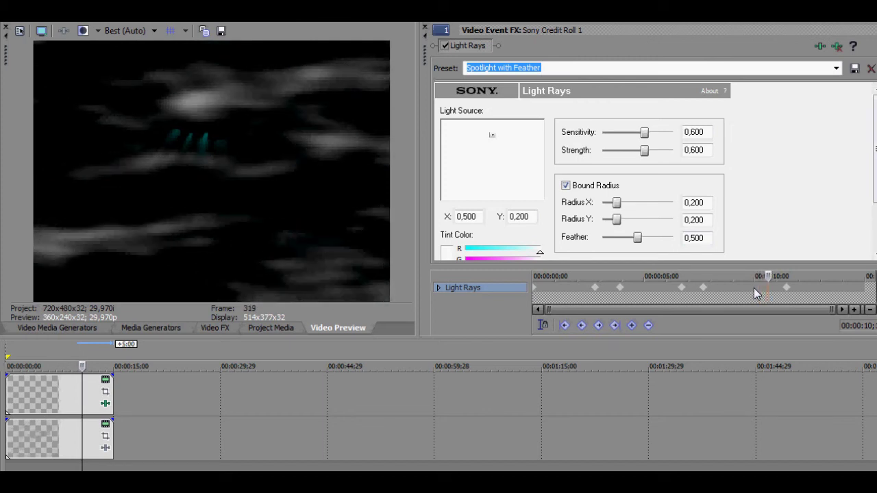
right_click(765, 289)
left_click(790, 330)
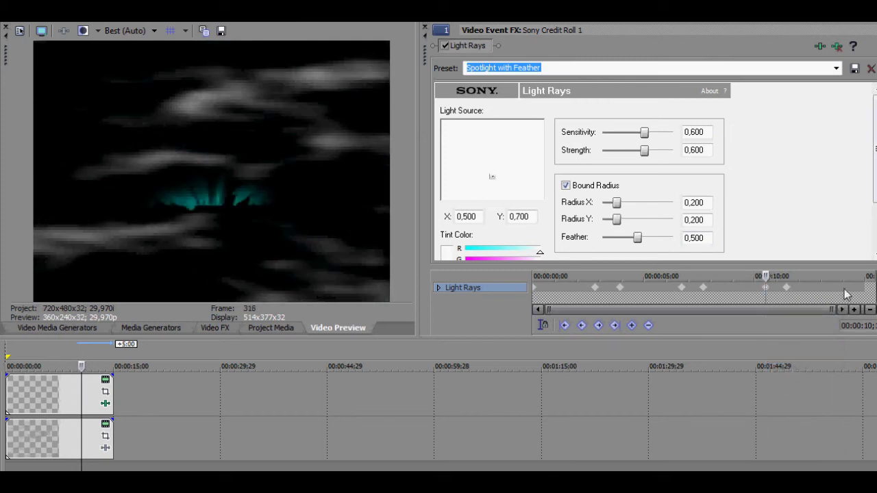
Paste the copied Light Rays end keyframe at frame 425 and play the animation back from the start.
left_click(844, 288)
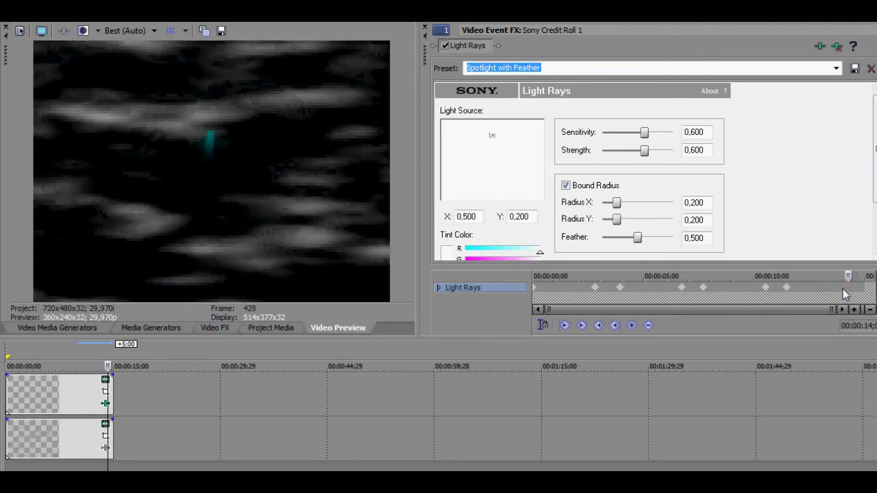
left_click(844, 289)
right_click(842, 289)
left_click(811, 328)
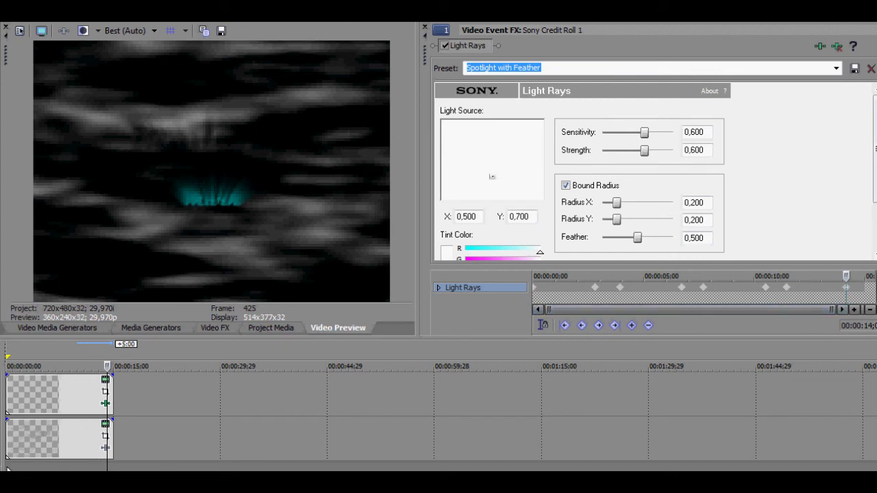
left_click(7, 468)
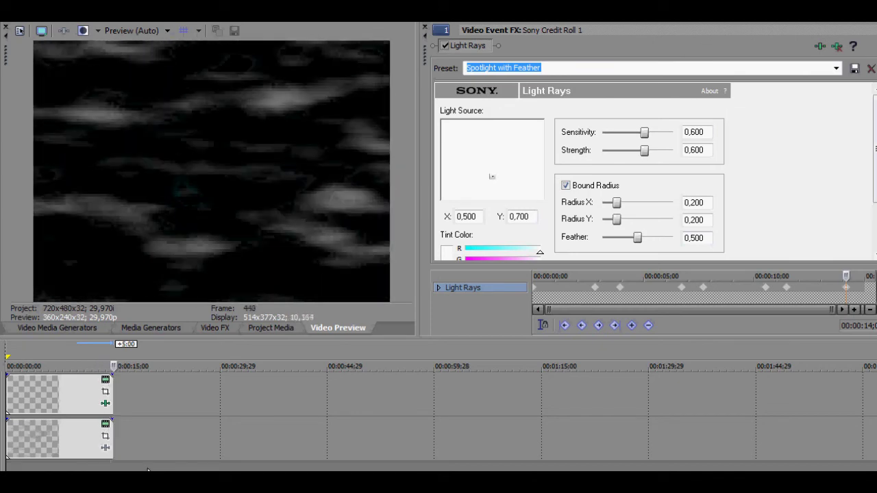
Set the Light Rays Radius X to 1,000 on the first four keyframes, at frames 0, 85, 118 and 202.
left_click(537, 294)
left_click_drag(616, 203, 611, 203)
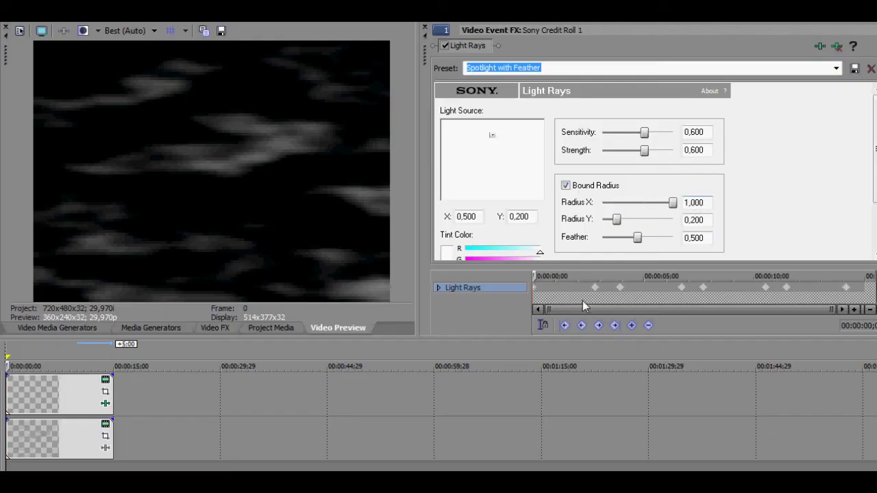
left_click(597, 296)
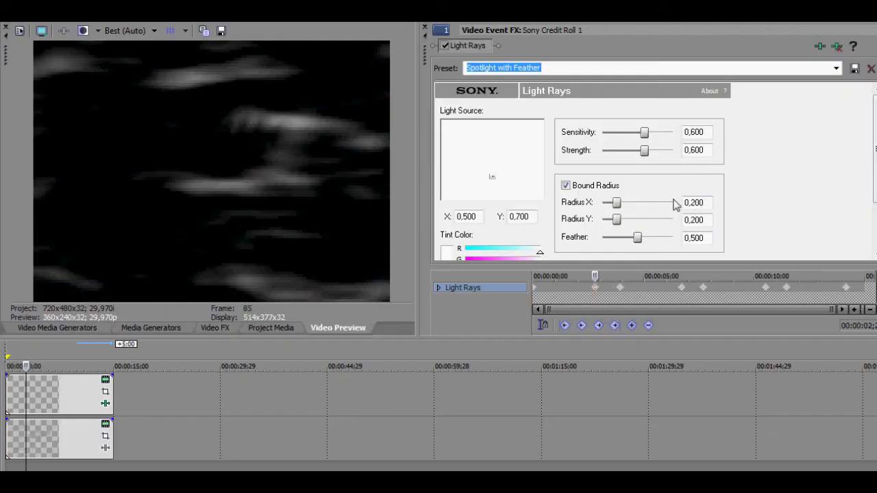
left_click_drag(617, 203, 675, 203)
left_click(620, 287)
left_click_drag(617, 203, 710, 211)
left_click(681, 287)
left_click_drag(616, 202, 677, 204)
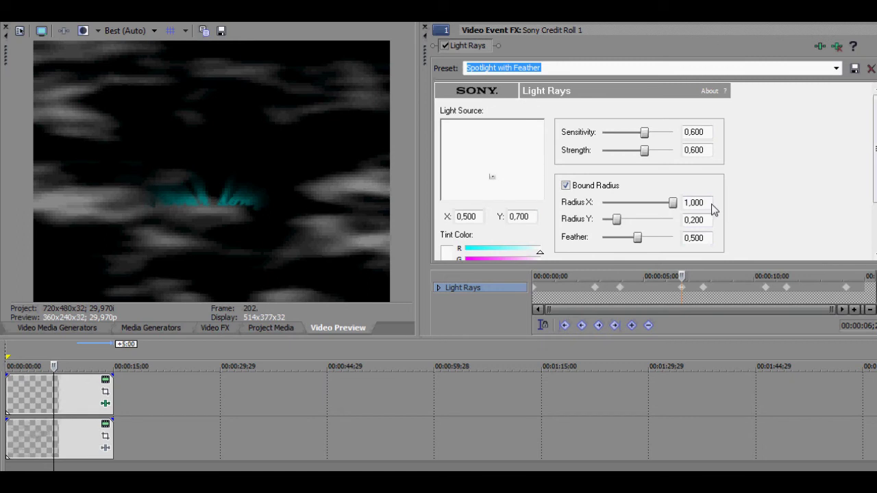
Set the Light Rays Radius X to 1,000 on the last four keyframes, from about frame 233 to frame 425.
left_click(705, 291)
left_click_drag(616, 203, 677, 203)
left_click(766, 291)
left_click_drag(616, 203, 677, 203)
left_click(786, 294)
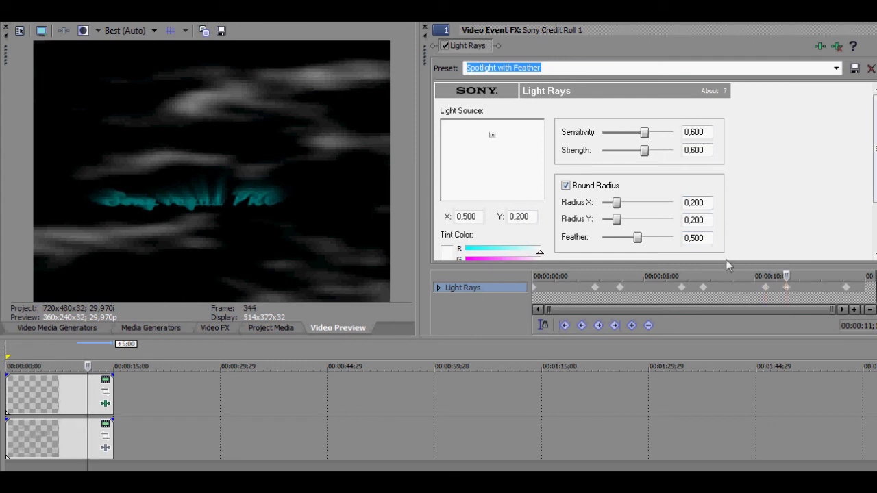
left_click_drag(616, 203, 673, 204)
left_click(845, 291)
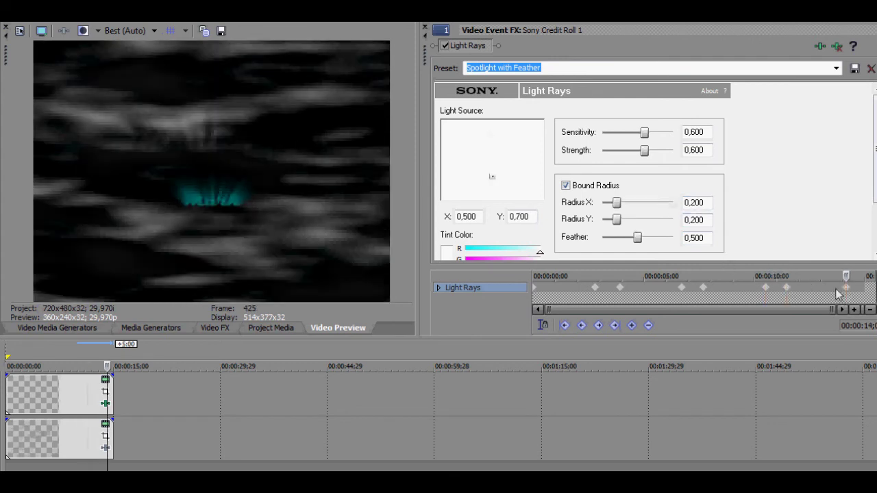
left_click_drag(616, 203, 673, 204)
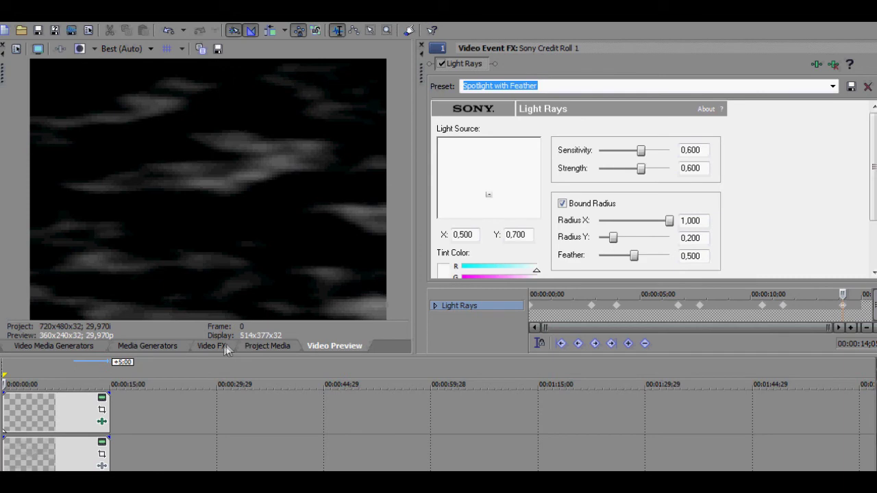
Apply the Swirl effect's Medium Swirl, Clockwise preset to the credit roll event and return to the video preview.
left_click(214, 346)
left_click_drag(110, 226, 113, 280)
left_click(24, 269)
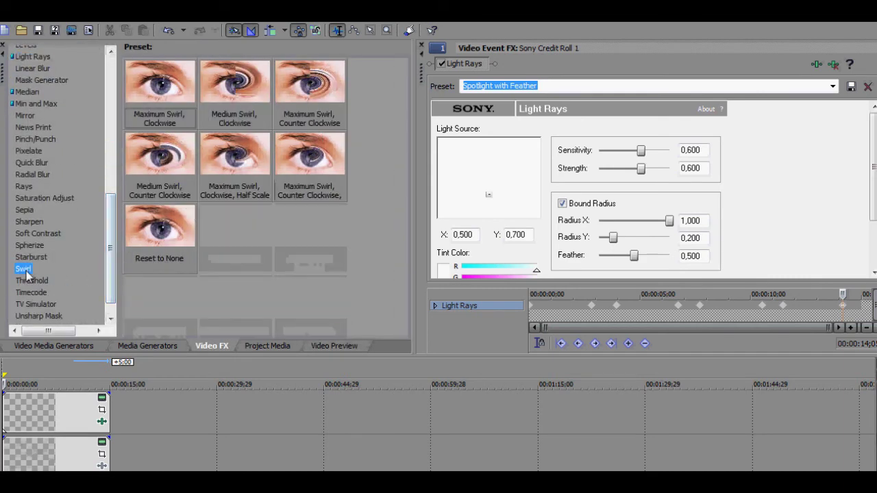
left_click_drag(209, 85, 9, 420)
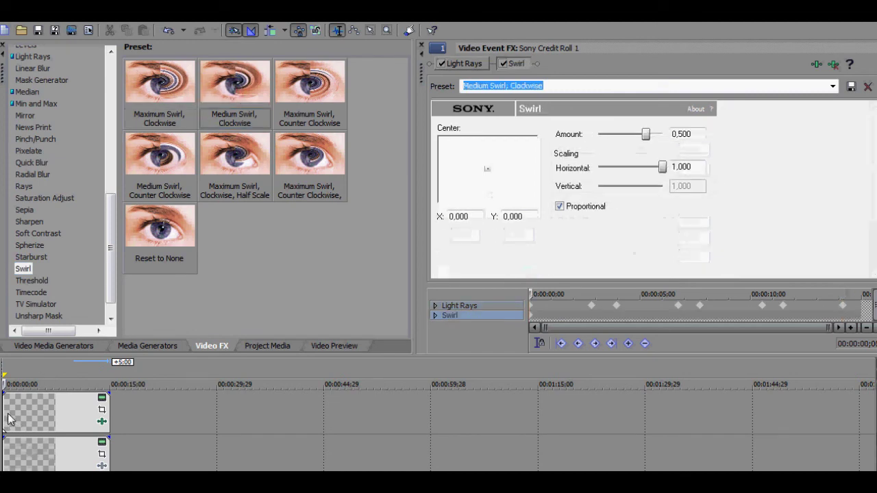
left_click(326, 344)
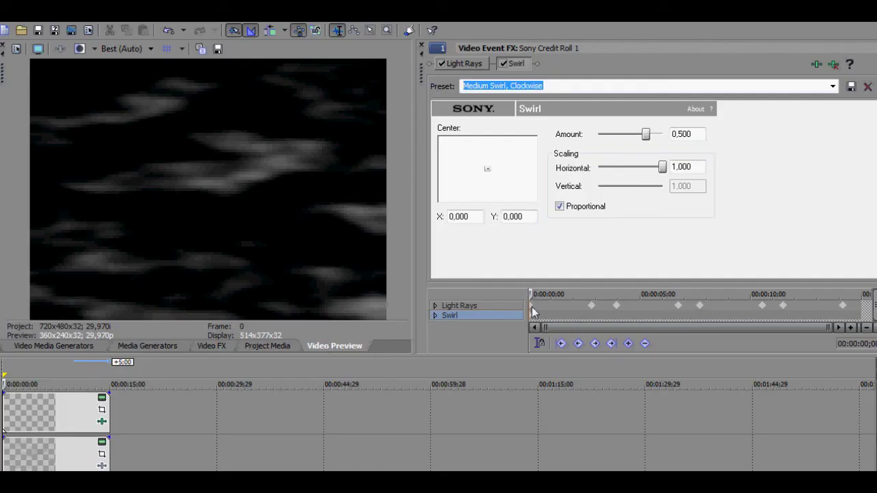
Set the Swirl center to X -1,000 and Y 0 on the first keyframe.
left_click_drag(486, 169, 434, 173)
type("0")
key("Return")
Copy the first Swirl keyframe and paste it at frame 118 and at about frames 233 and 344.
left_click(535, 317)
left_click(616, 306)
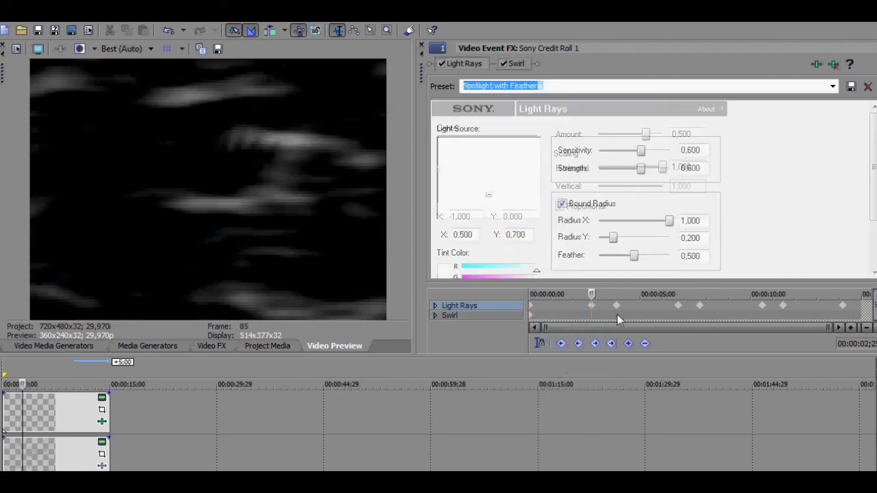
left_click(616, 315)
left_click(616, 306)
left_click(617, 315)
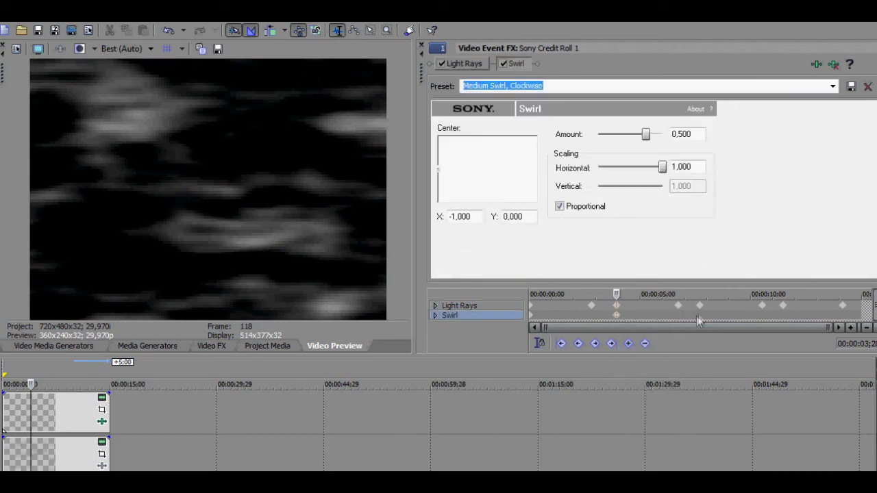
left_click(700, 318)
left_click(742, 316)
left_click(784, 315)
right_click(784, 316)
left_click(810, 351)
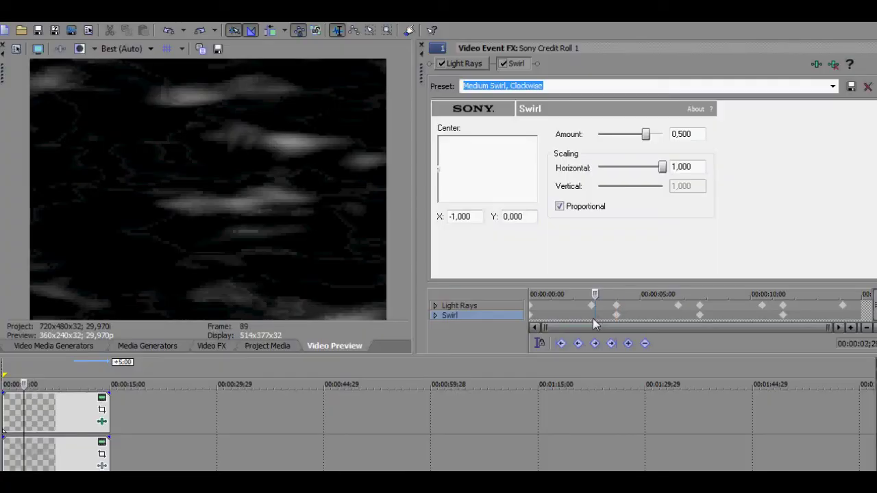
Add a Swirl keyframe at frame 85 with its center at X 1,000 and Y 0.
left_click(588, 316)
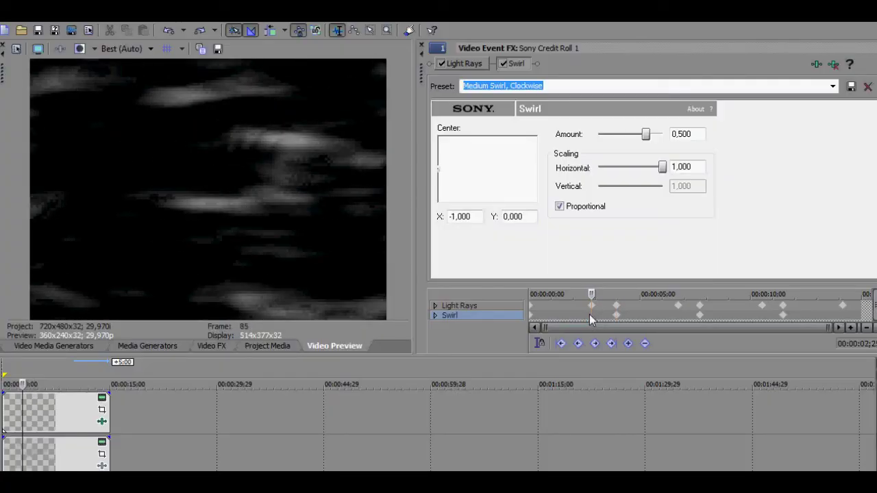
left_click(590, 315)
left_click(590, 314)
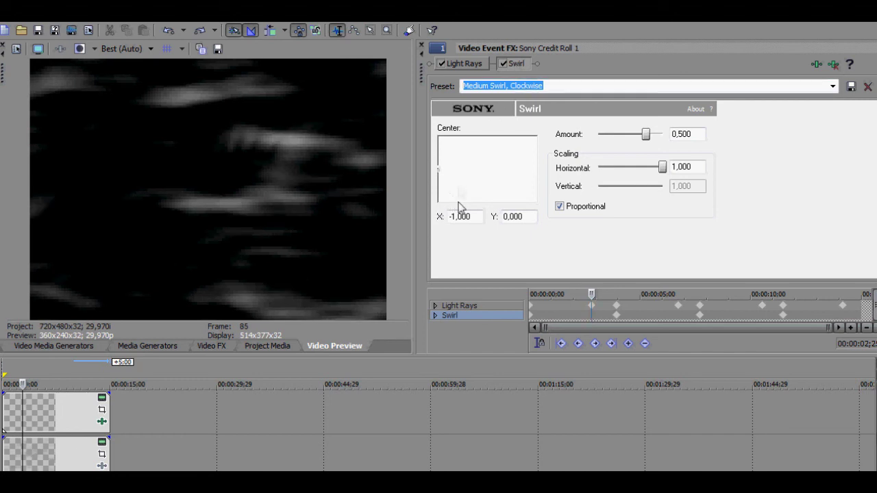
left_click_drag(439, 168, 584, 168)
left_click(515, 216)
type("0")
key("Return")
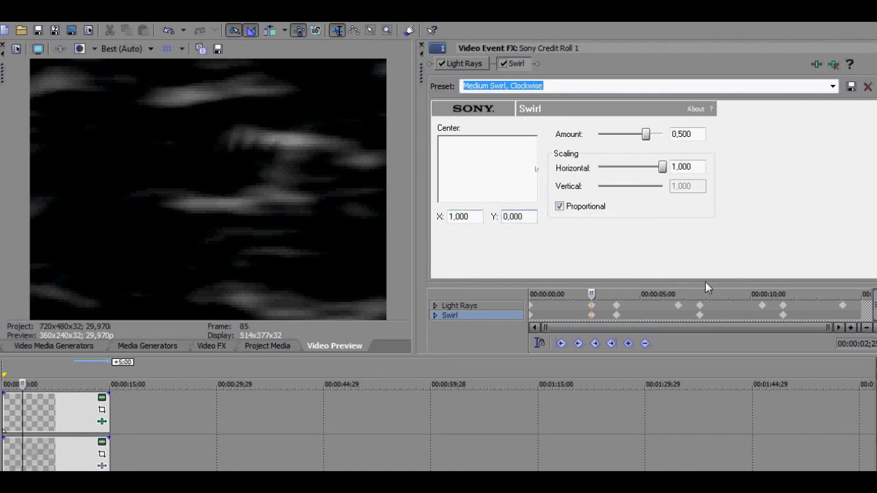
Copy the Swirl keyframe at frame 85 and paste it at frame 202.
right_click(592, 316)
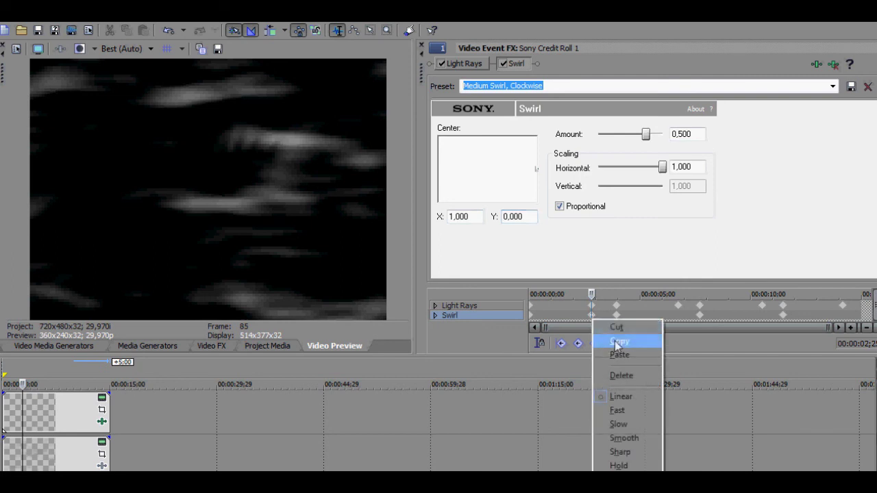
left_click(620, 341)
left_click(678, 320)
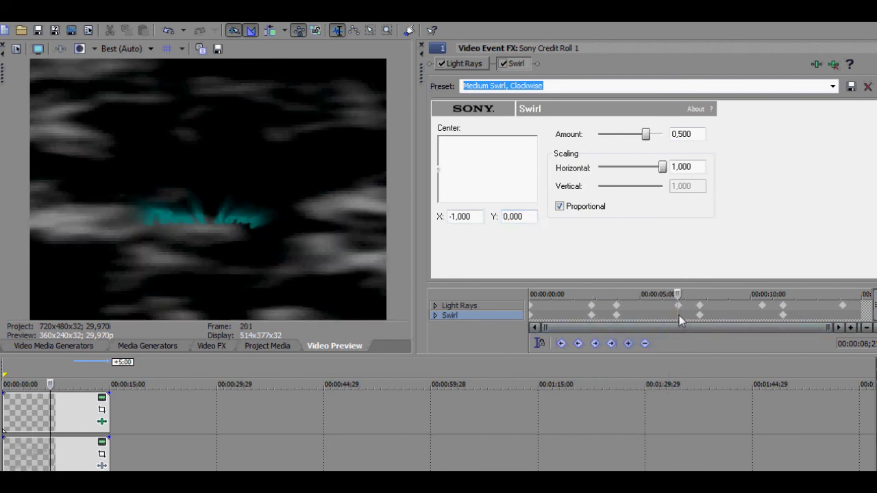
right_click(680, 320)
left_click(736, 354)
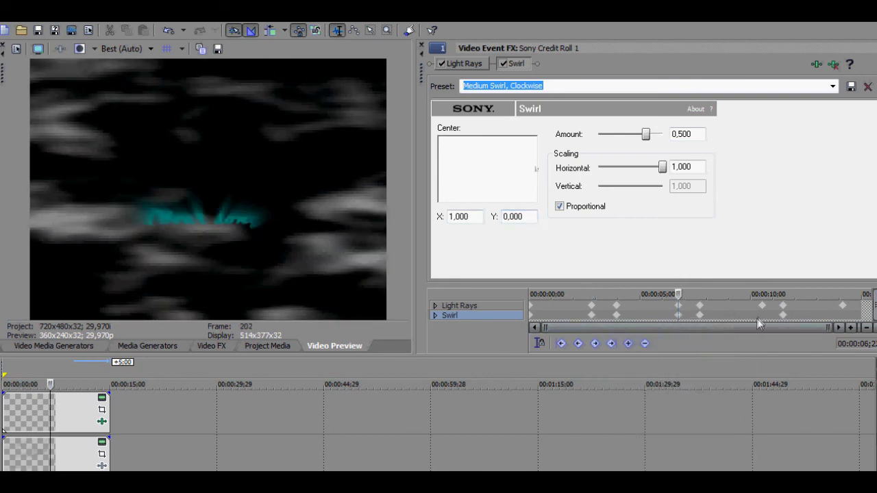
Paste the copied Swirl keyframe at about frame 315 and beneath the last Light Rays keyframe.
left_click(760, 315)
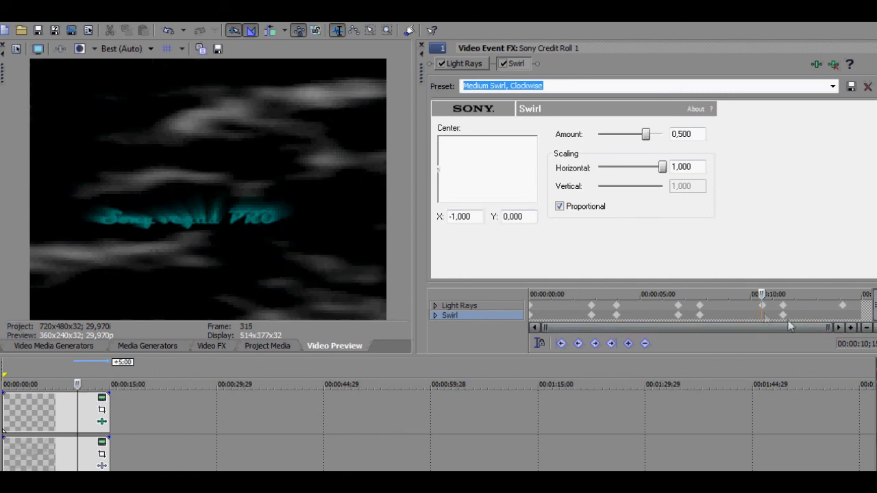
right_click(761, 313)
left_click(788, 350)
left_click(843, 319)
right_click(845, 321)
left_click(830, 352)
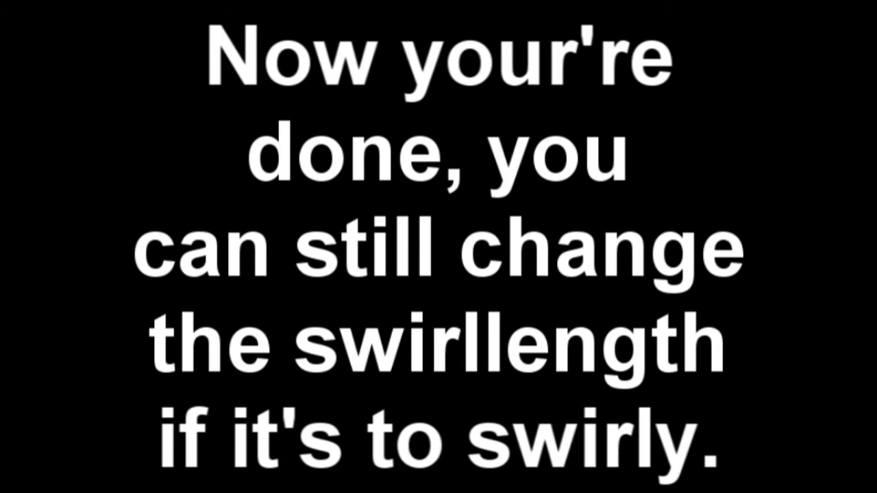